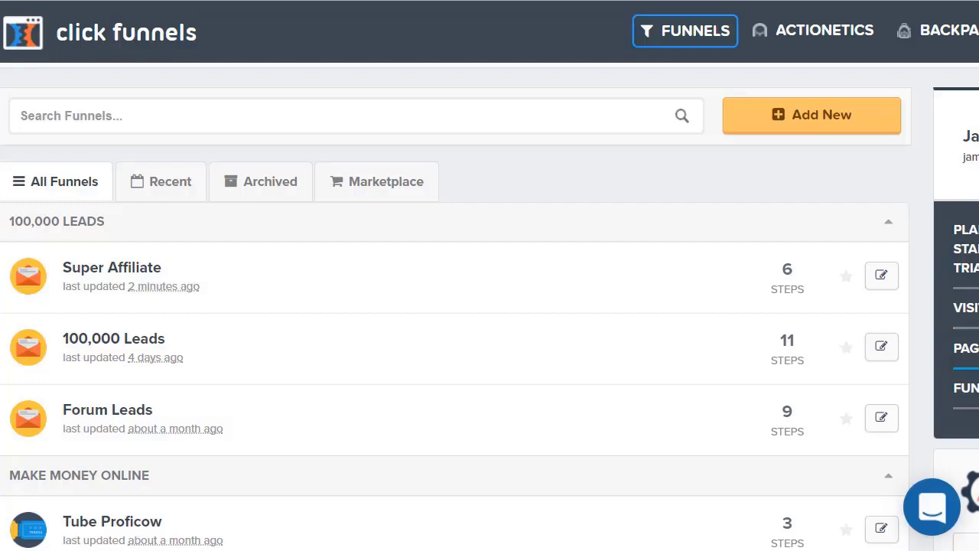
Create a sales funnel for selling a product, name it Test, and build it without a group tag
{"action": "left_click", "coordinate": [799, 127]}
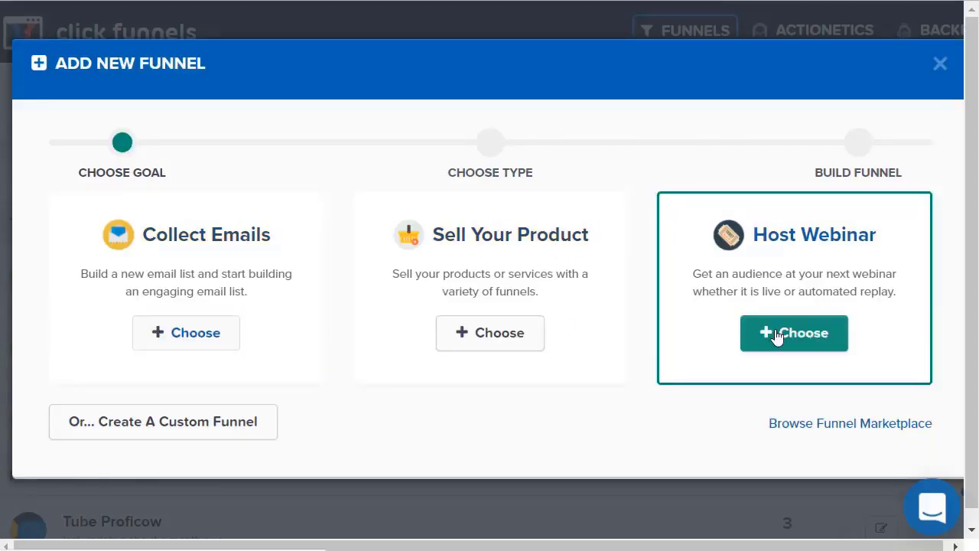
{"action": "left_click", "coordinate": [500, 344]}
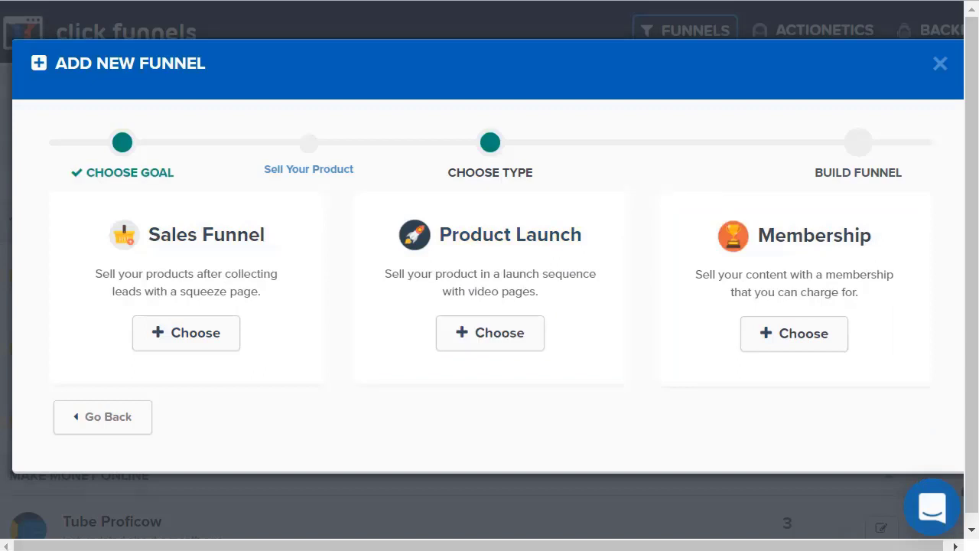
{"action": "left_click", "coordinate": [161, 332]}
{"action": "type", "text": "Test"}
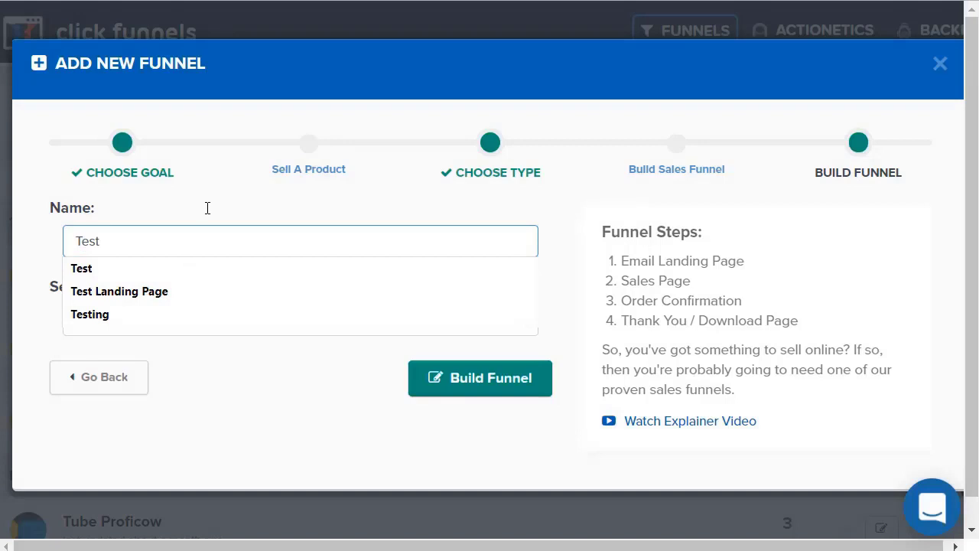
{"action": "key", "text": "Escape"}
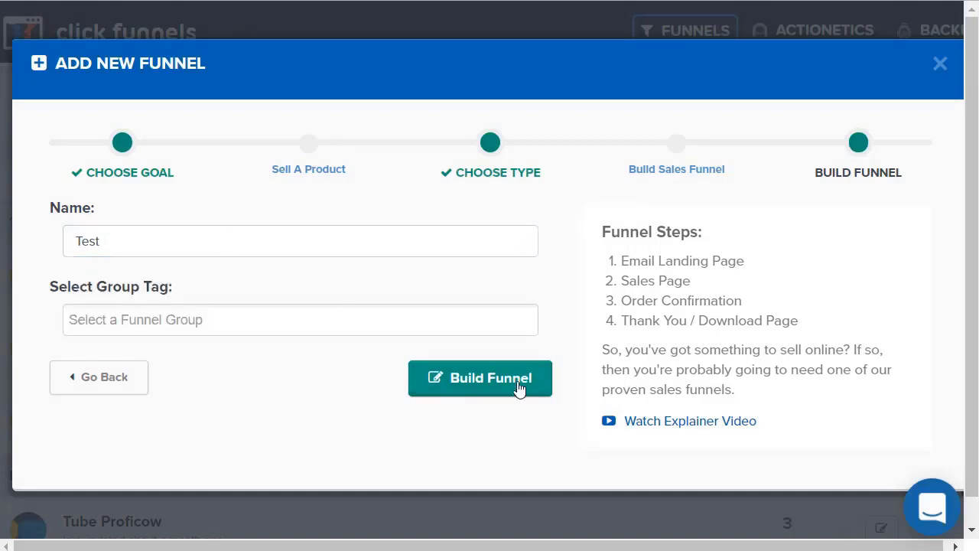
{"action": "left_click", "coordinate": [518, 390]}
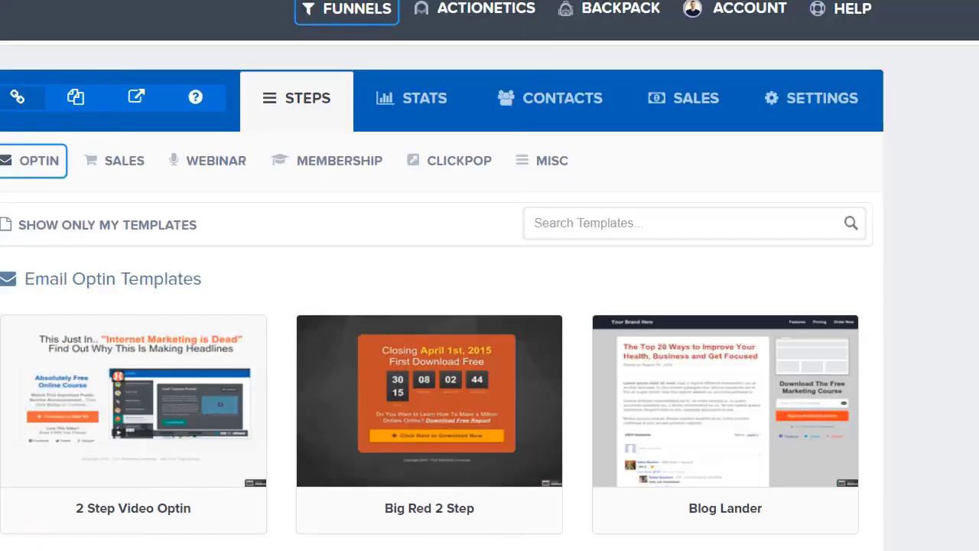
Choose the Action 2 Step Optin template for the squeeze page and dismiss both notifications
{"action": "scroll", "coordinate": [977, 280], "scroll_direction": "down", "scroll_amount": 4}
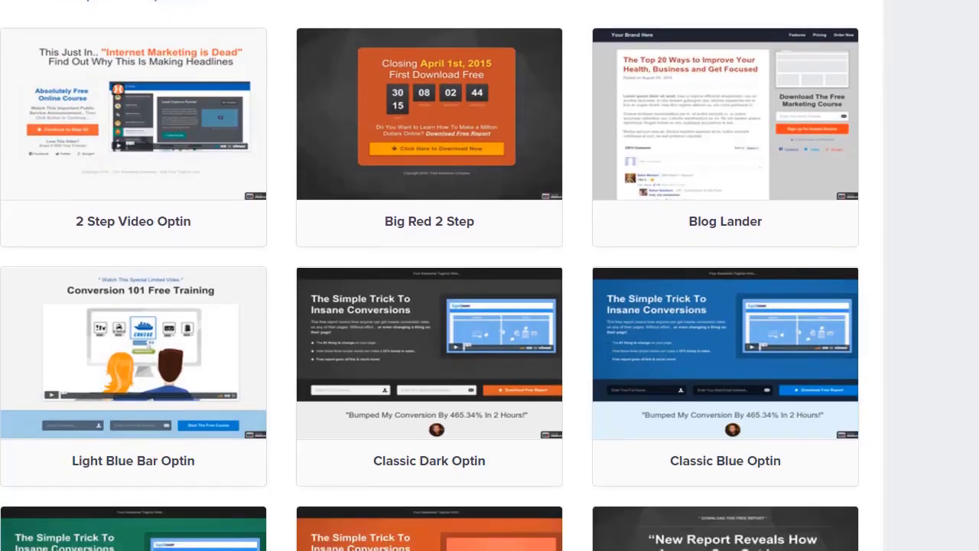
{"action": "scroll", "coordinate": [489, 275], "scroll_direction": "down", "scroll_amount": 10}
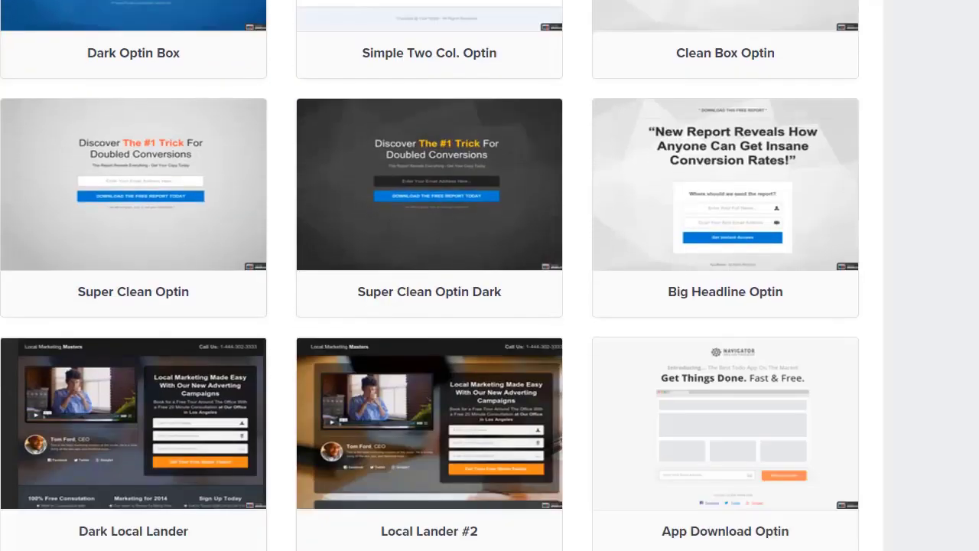
{"action": "scroll", "coordinate": [489, 275], "scroll_direction": "down", "scroll_amount": 5}
{"action": "scroll", "coordinate": [490, 275], "scroll_direction": "up", "scroll_amount": 10}
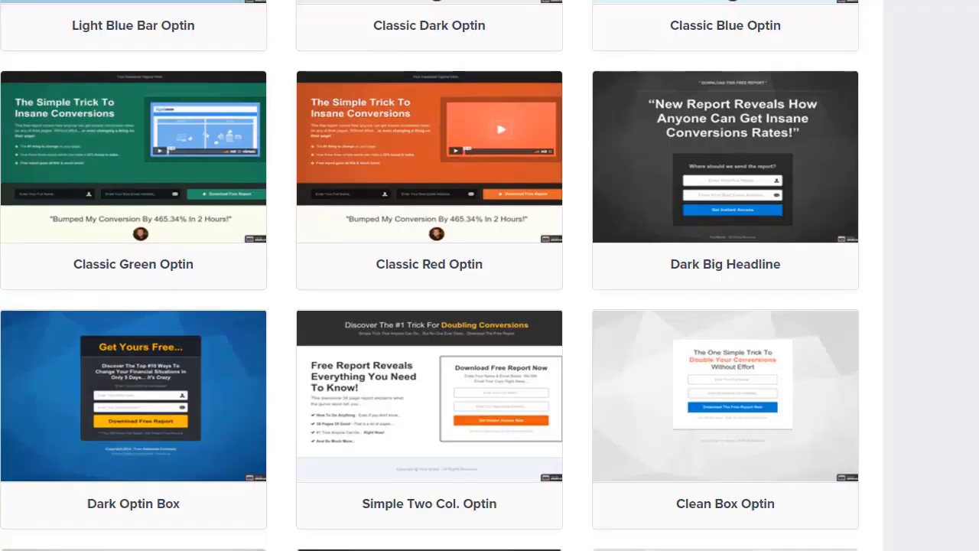
{"action": "scroll", "coordinate": [490, 275], "scroll_direction": "up", "scroll_amount": 1}
{"action": "scroll", "coordinate": [490, 276], "scroll_direction": "down", "scroll_amount": 5}
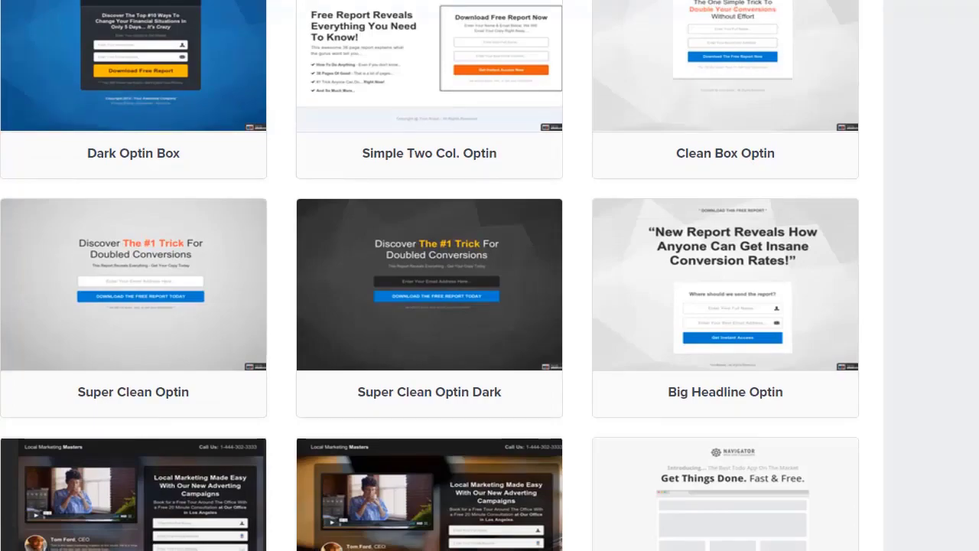
{"action": "scroll", "coordinate": [490, 276], "scroll_direction": "up", "scroll_amount": 12}
{"action": "scroll", "coordinate": [490, 276], "scroll_direction": "down", "scroll_amount": 2}
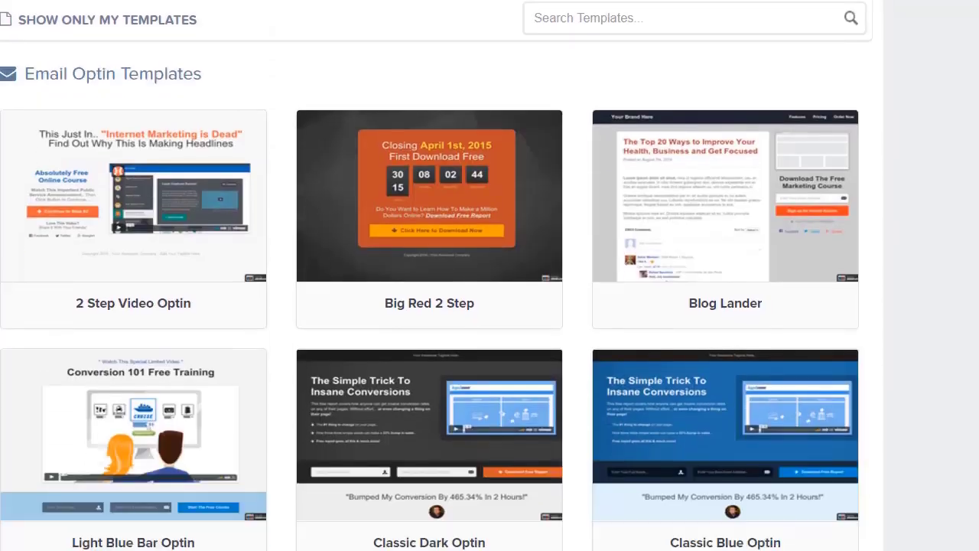
{"action": "scroll", "coordinate": [490, 275], "scroll_direction": "down", "scroll_amount": 10}
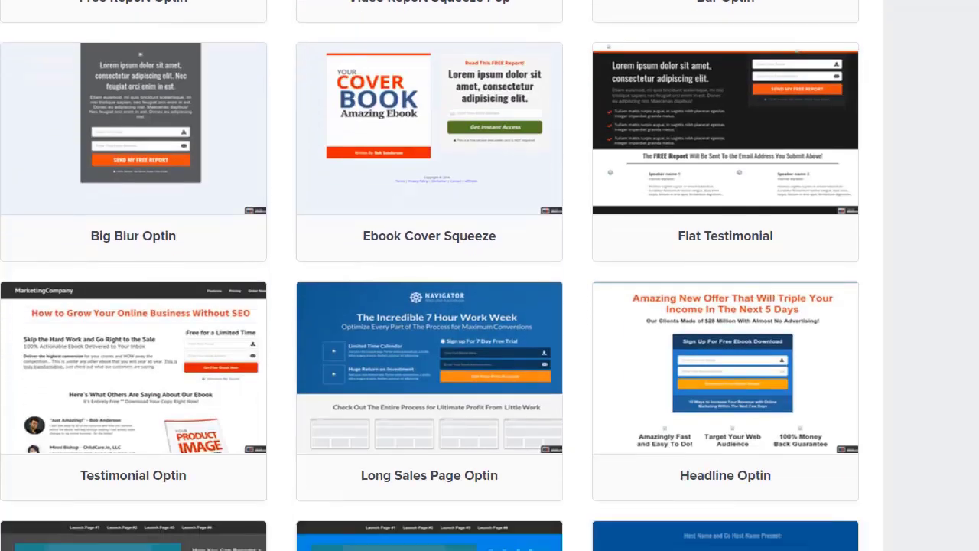
{"action": "scroll", "coordinate": [430, 275], "scroll_direction": "down", "scroll_amount": 2}
{"action": "scroll", "coordinate": [430, 276], "scroll_direction": "up", "scroll_amount": 3}
{"action": "scroll", "coordinate": [430, 275], "scroll_direction": "down", "scroll_amount": 4}
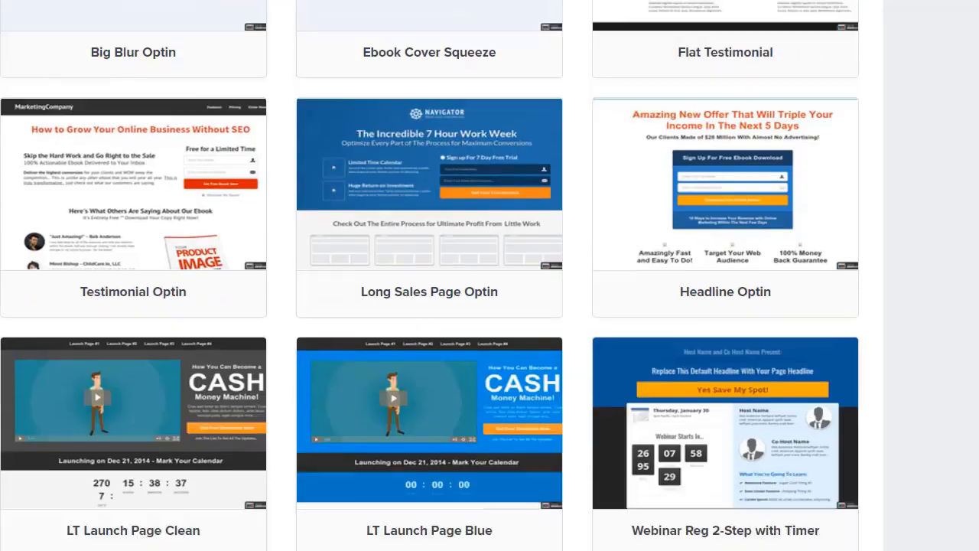
{"action": "scroll", "coordinate": [430, 275], "scroll_direction": "down", "scroll_amount": 1}
{"action": "scroll", "coordinate": [430, 275], "scroll_direction": "down", "scroll_amount": 3}
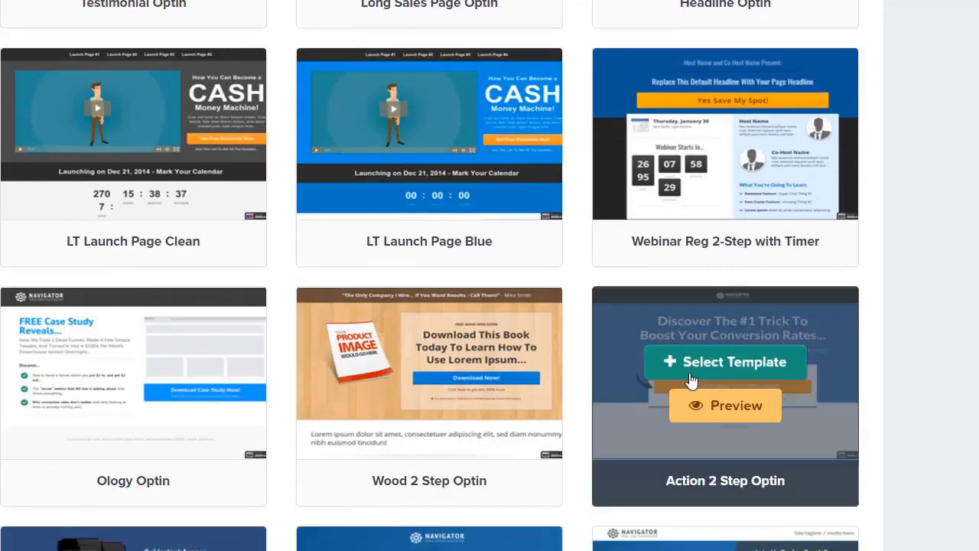
{"action": "left_click", "coordinate": [691, 375]}
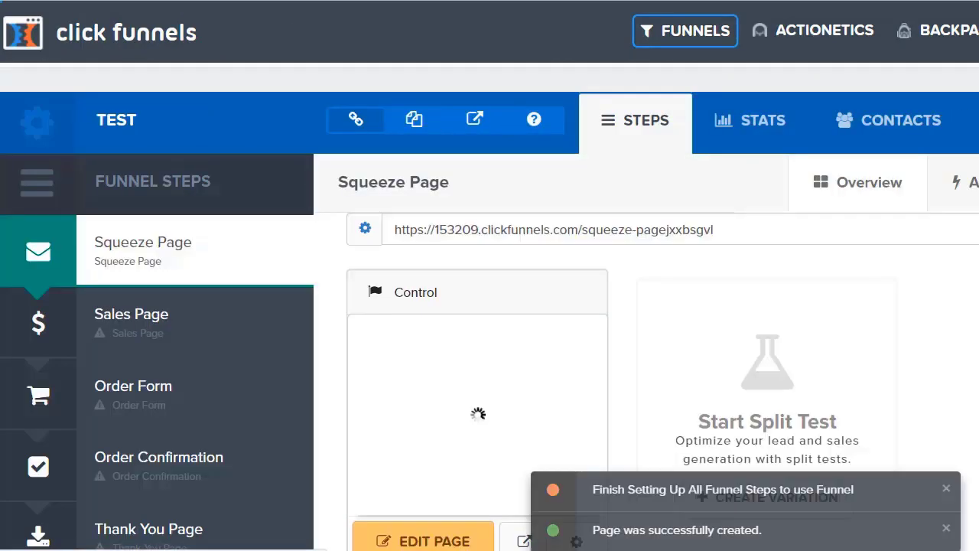
{"action": "left_click", "coordinate": [946, 490]}
{"action": "left_click", "coordinate": [949, 531]}
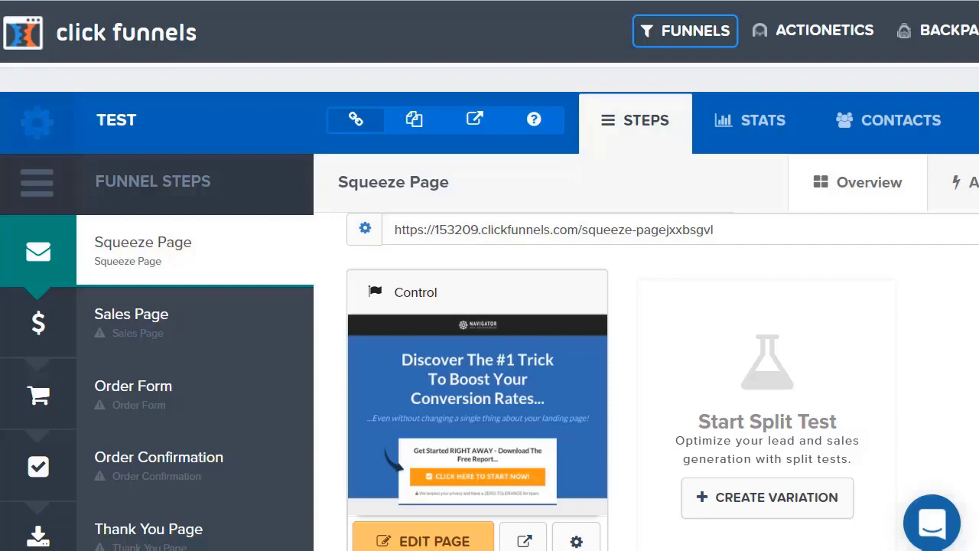
Open the squeeze page's control version in the page editor
{"action": "scroll", "coordinate": [573, 304], "scroll_direction": "down", "scroll_amount": 2}
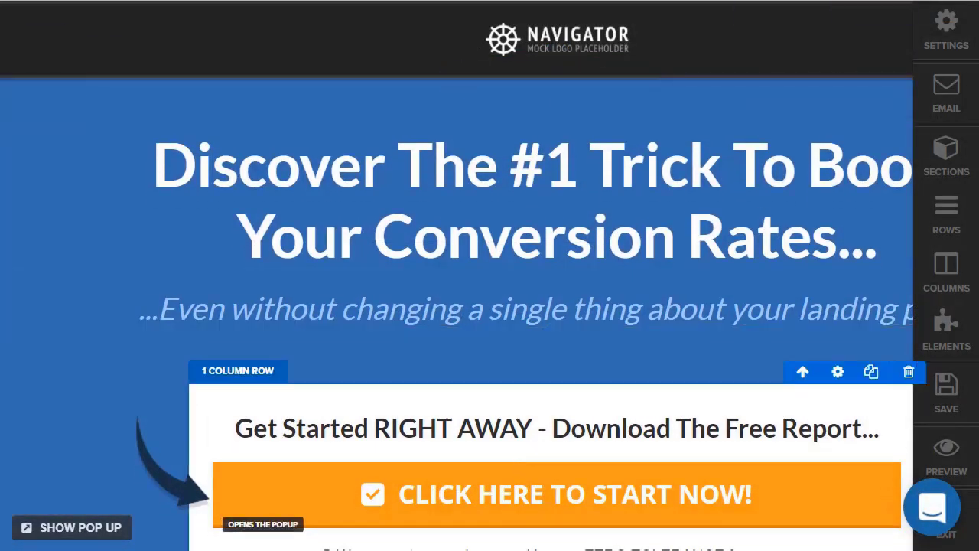
{"action": "scroll", "coordinate": [490, 306], "scroll_direction": "right", "scroll_amount": 1}
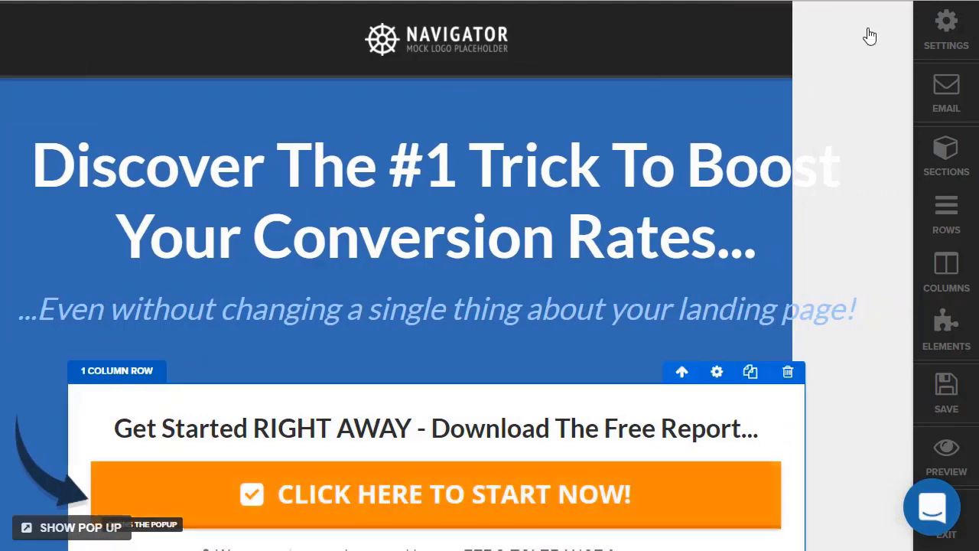
{"action": "left_click", "coordinate": [937, 1]}
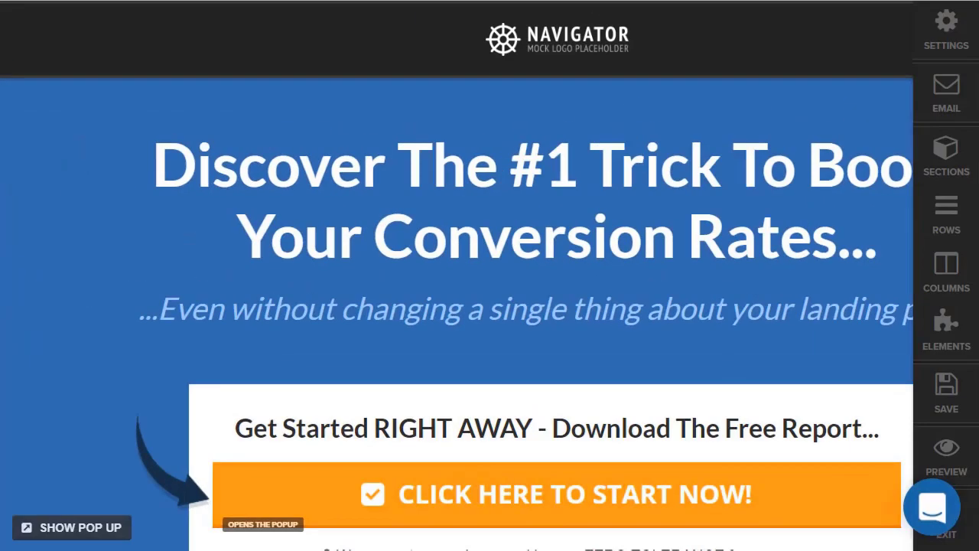
Look at the background color options in the page's background settings without changing them
{"action": "left_click", "coordinate": [942, 32]}
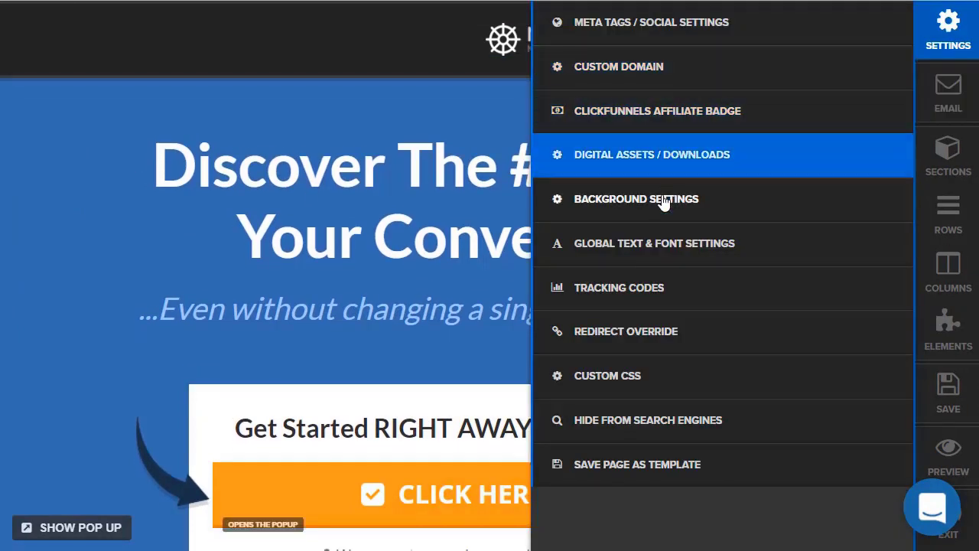
{"action": "left_click", "coordinate": [639, 200]}
{"action": "left_click", "coordinate": [761, 78]}
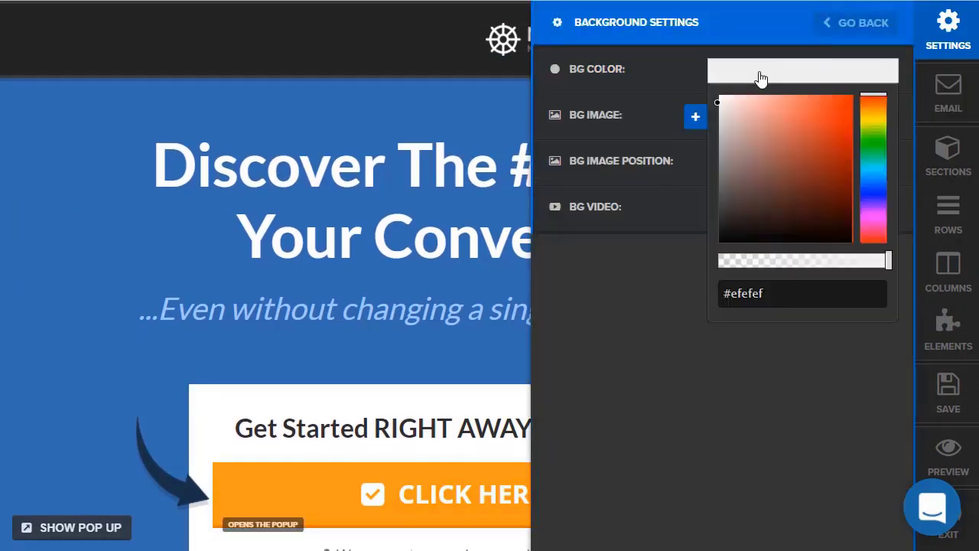
{"action": "left_click", "coordinate": [132, 181]}
Change the orange call-to-action button's text to "GET STARTED NOW"
{"action": "left_click", "coordinate": [566, 157]}
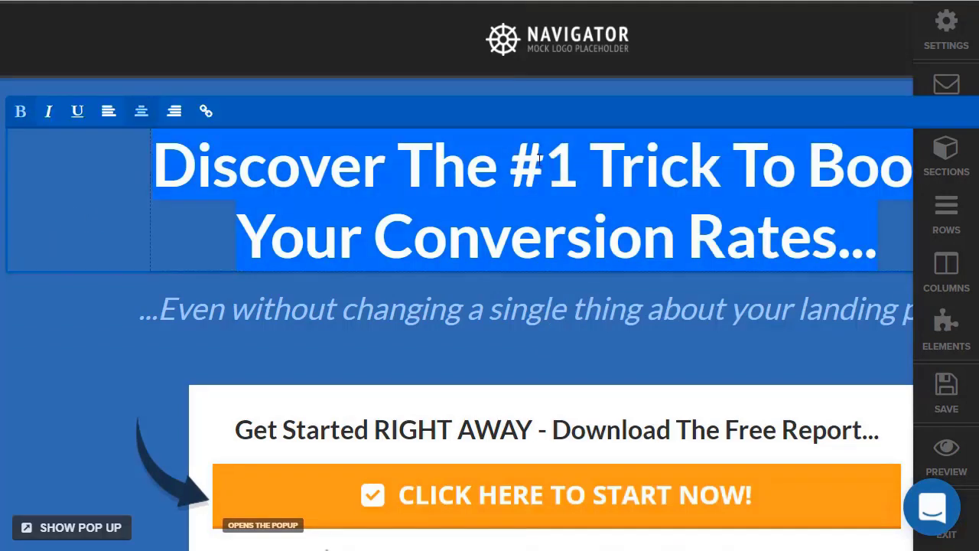
{"action": "left_click", "coordinate": [482, 489]}
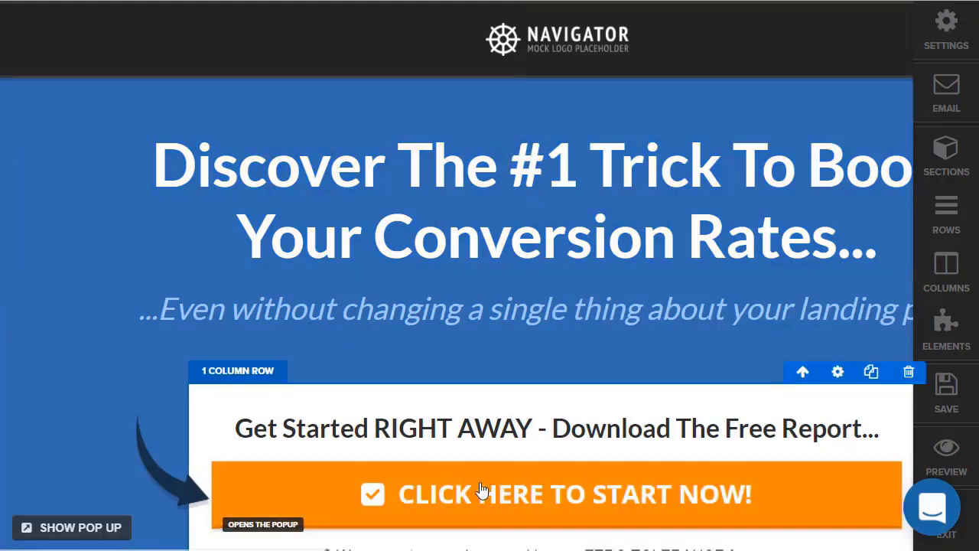
{"action": "left_click", "coordinate": [485, 492]}
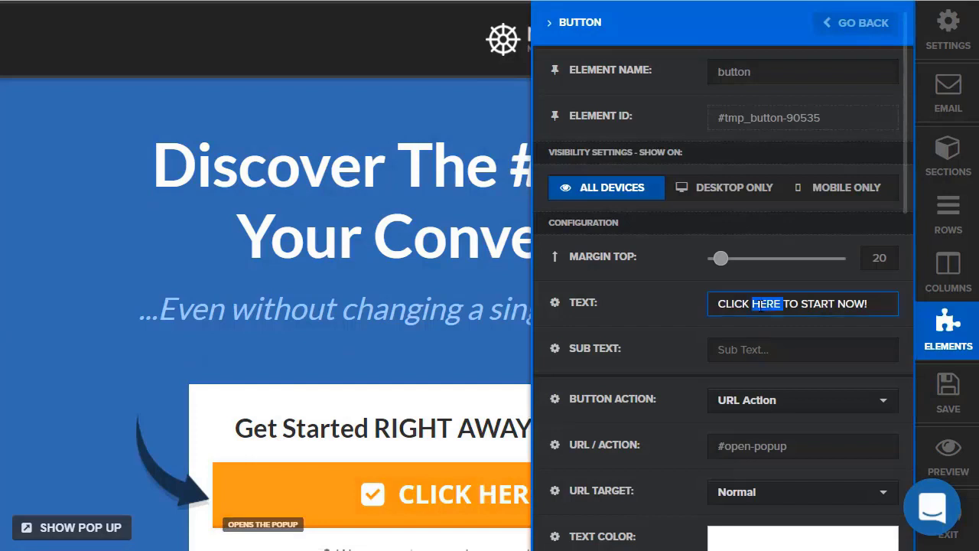
{"action": "type", "text": "GET"}
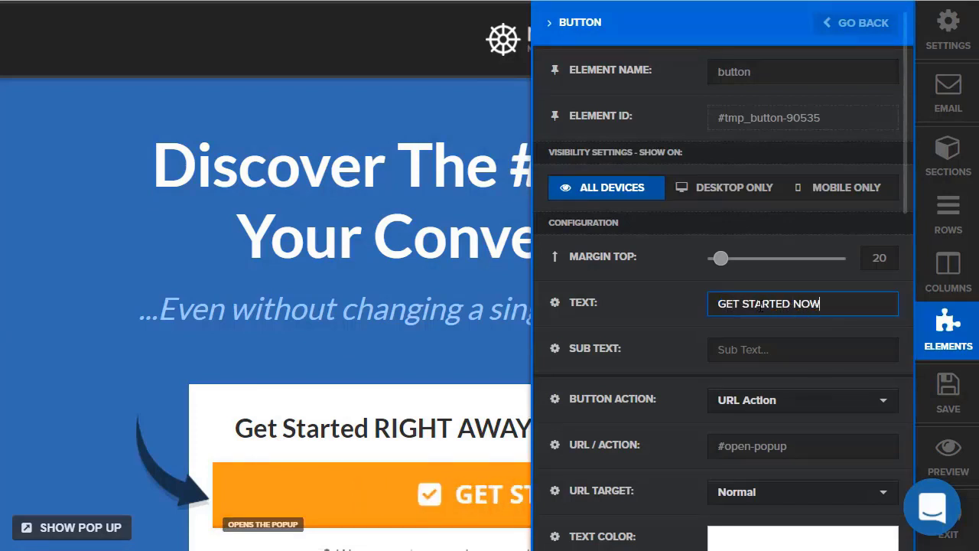
{"action": "left_click", "coordinate": [527, 303]}
Replace the italic subheadline with "Even Without Looking Like Every Other Page"
{"action": "left_click", "coordinate": [452, 309]}
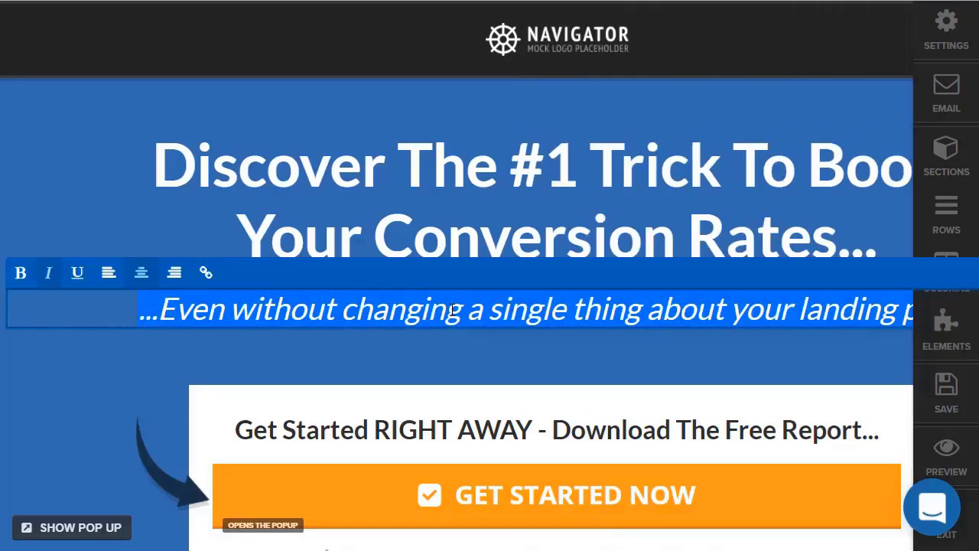
{"action": "type", "text": "Even Wi"}
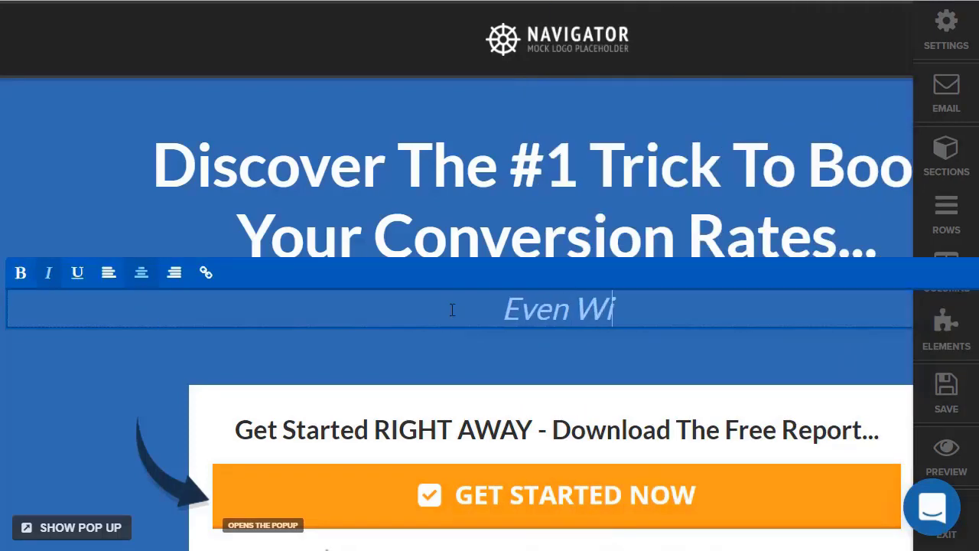
{"action": "type", "text": "thout Looking"}
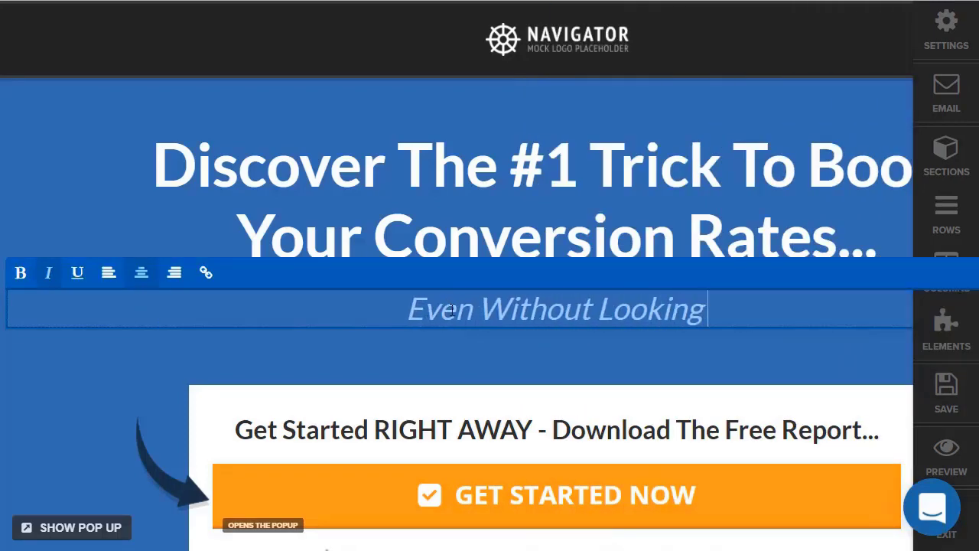
{"action": "type", "text": " Like Every"}
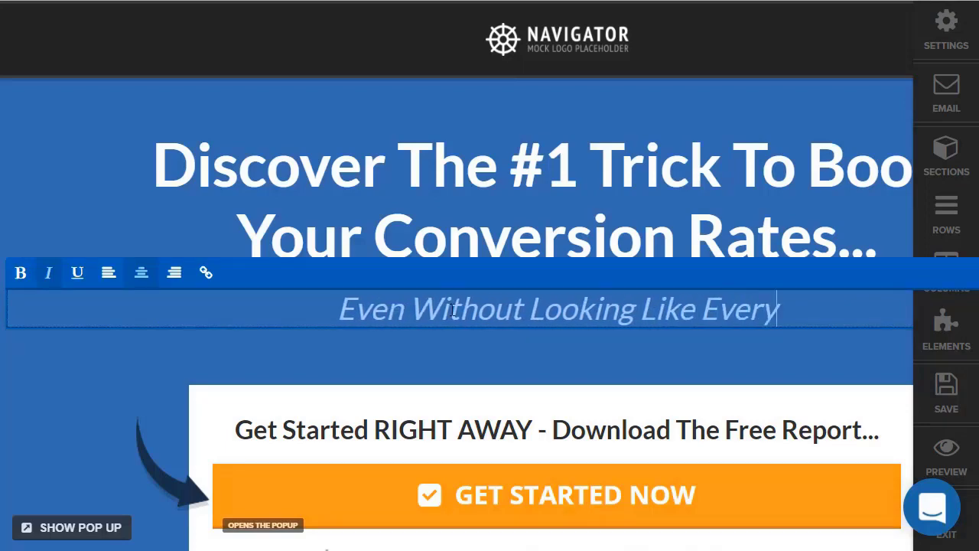
{"action": "type", "text": " Other Paghe"}
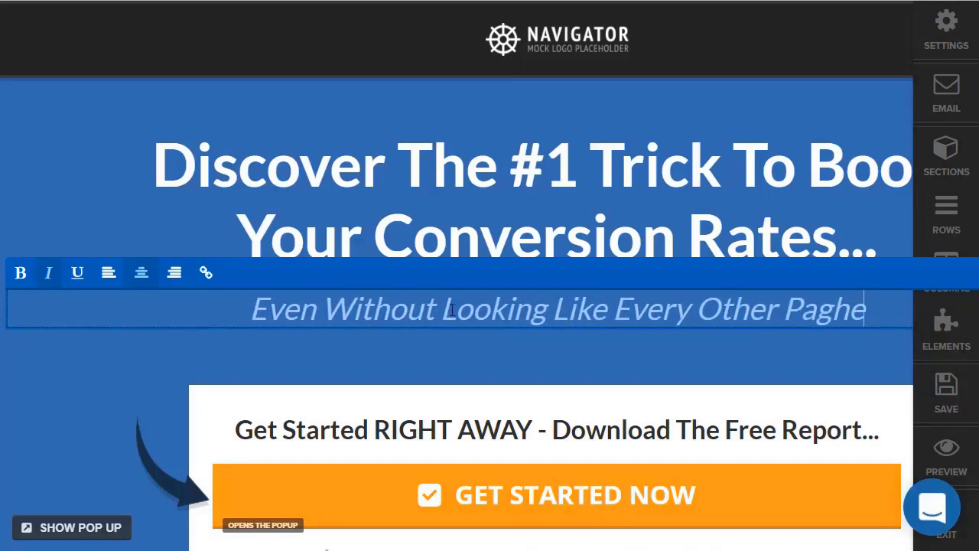
{"action": "key", "text": "BackSpace"}
{"action": "key", "text": "BackSpace"}
{"action": "type", "text": "e"}
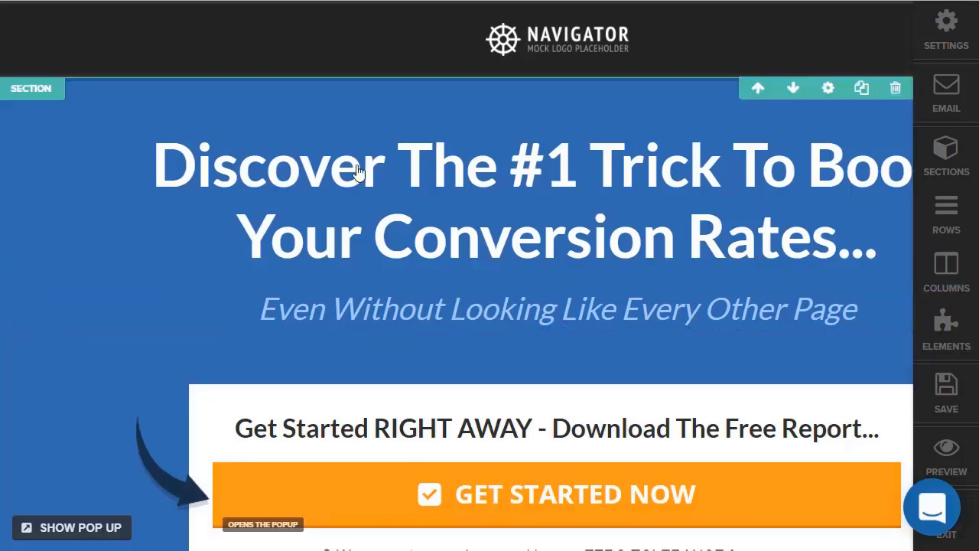
Replace the squeeze page's main headline with "Discover How ClickFunnels Will Help Your Online Biz"
{"action": "double_click", "coordinate": [368, 177]}
{"action": "type", "text": "Disco"}
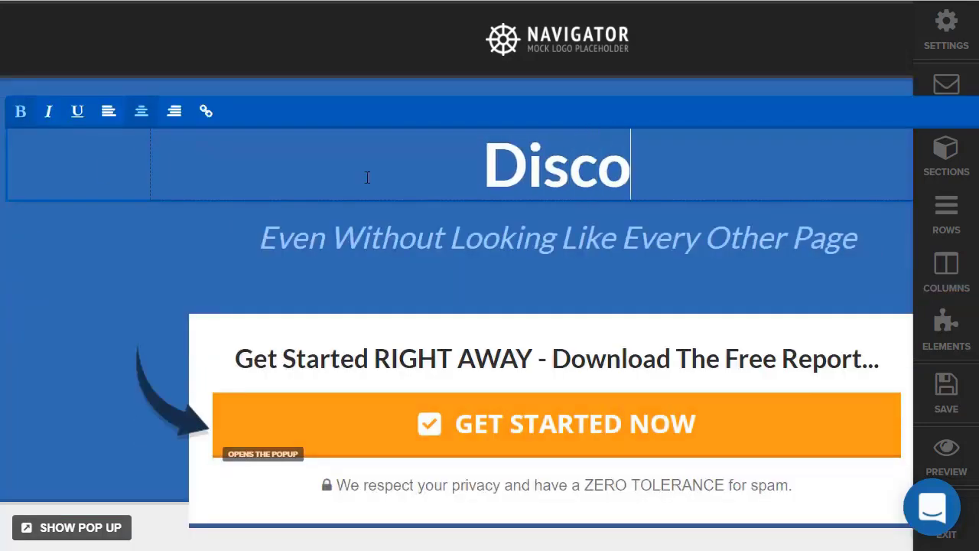
{"action": "type", "text": "ver How "}
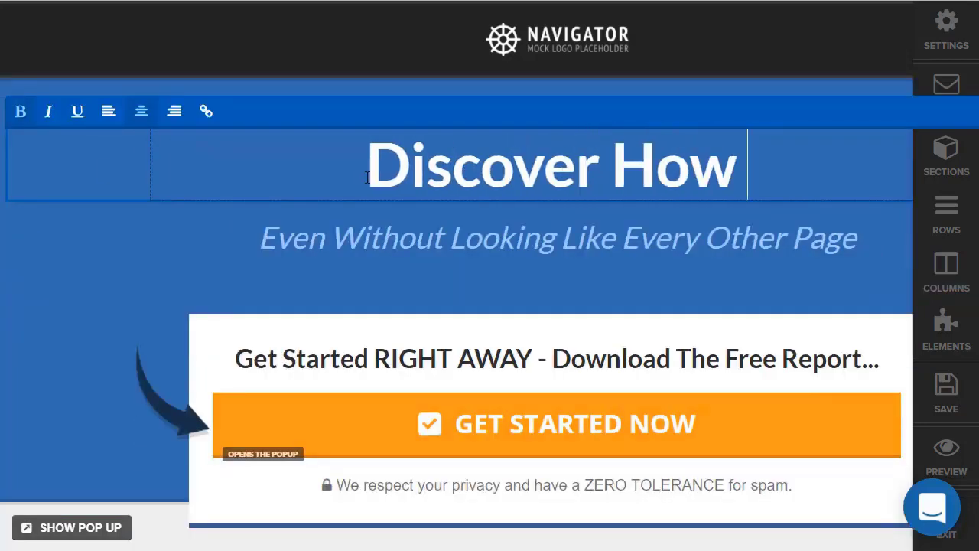
{"action": "type", "text": "ClickFunnel"}
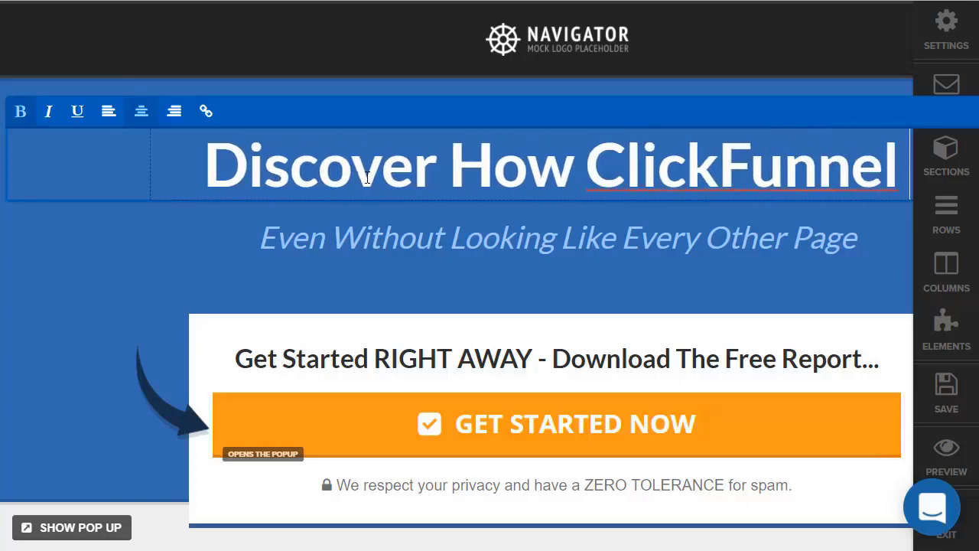
{"action": "type", "text": "s Will Hep"}
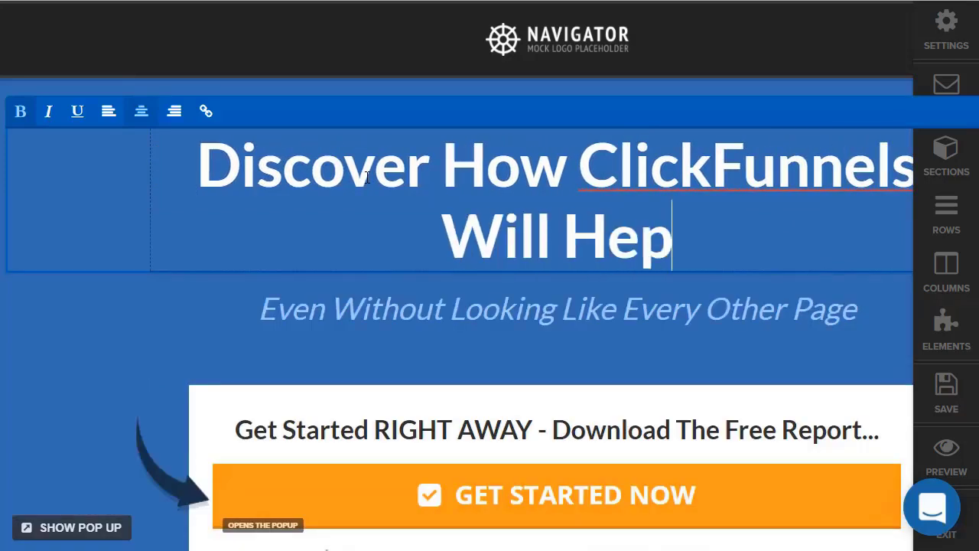
{"action": "key", "text": "BackSpace"}
{"action": "type", "text": "lp Your O"}
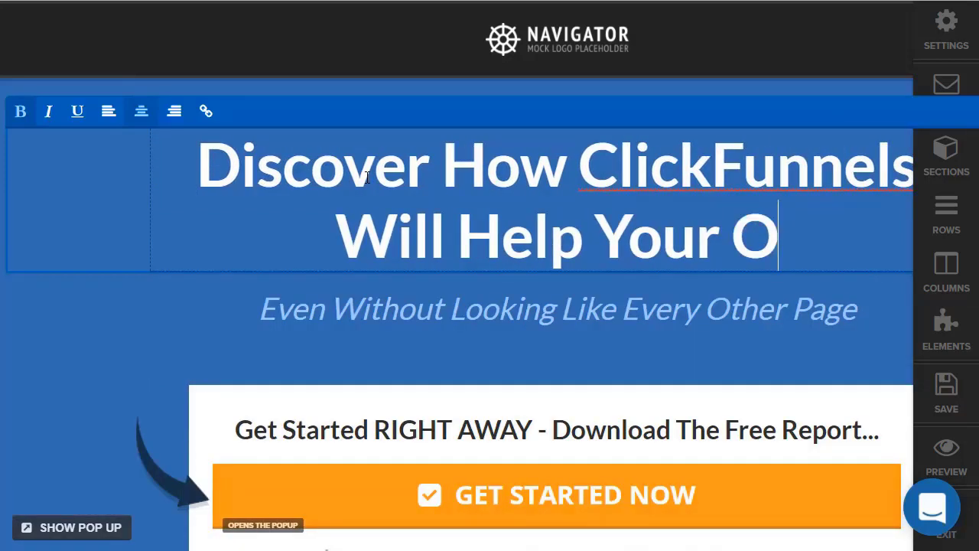
{"action": "type", "text": "nline Bi"}
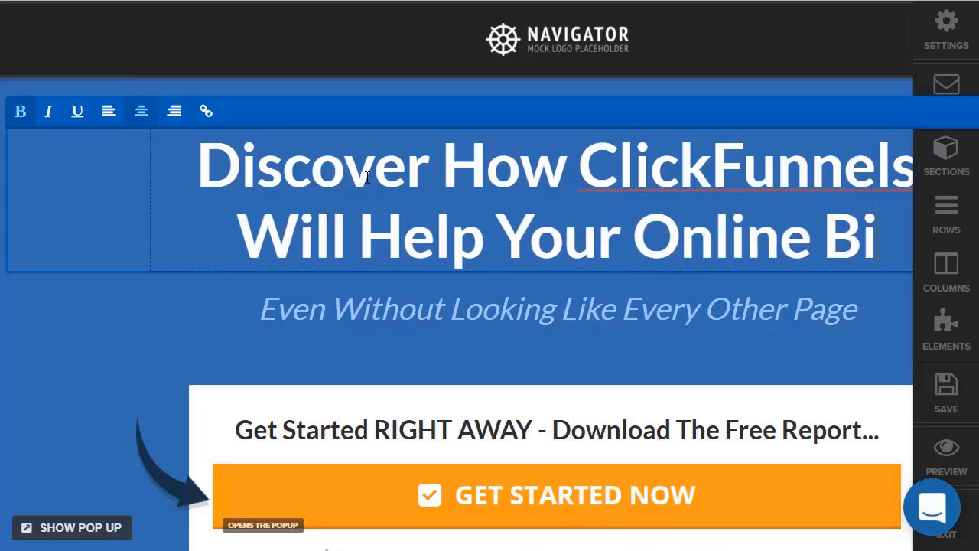
{"action": "type", "text": "z"}
{"action": "left_click", "coordinate": [52, 287]}
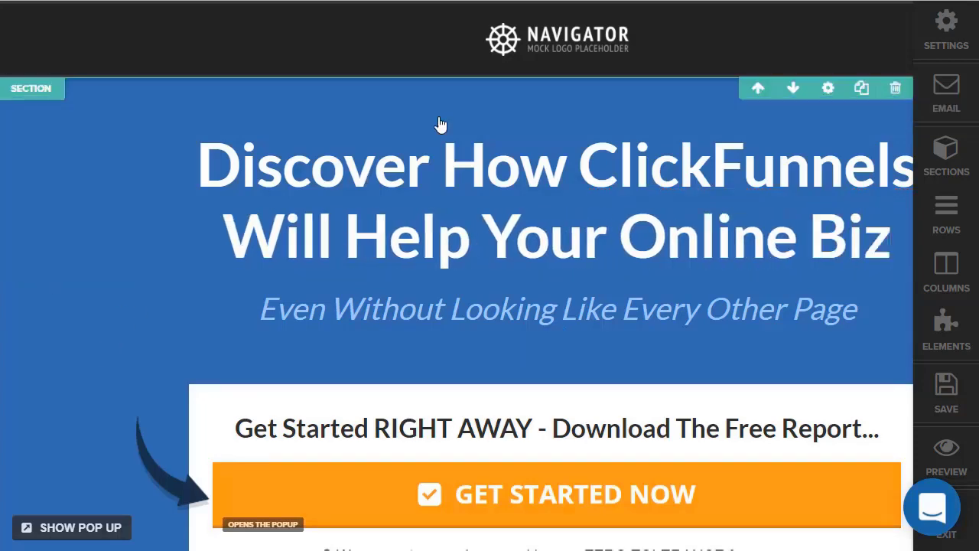
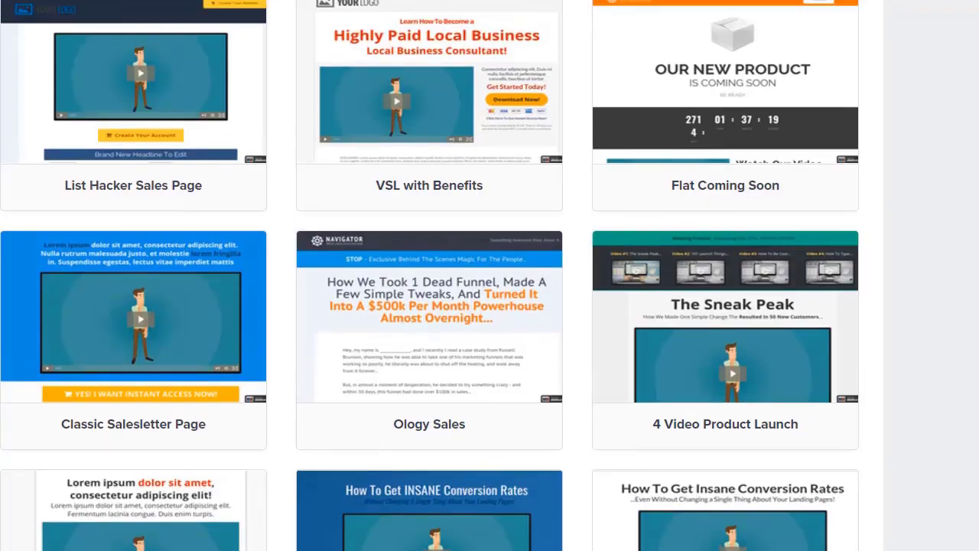
Browse the sales page templates and select the Skinny VSL template for the funnel's sales page
{"action": "scroll", "coordinate": [430, 275], "scroll_direction": "up", "scroll_amount": 7}
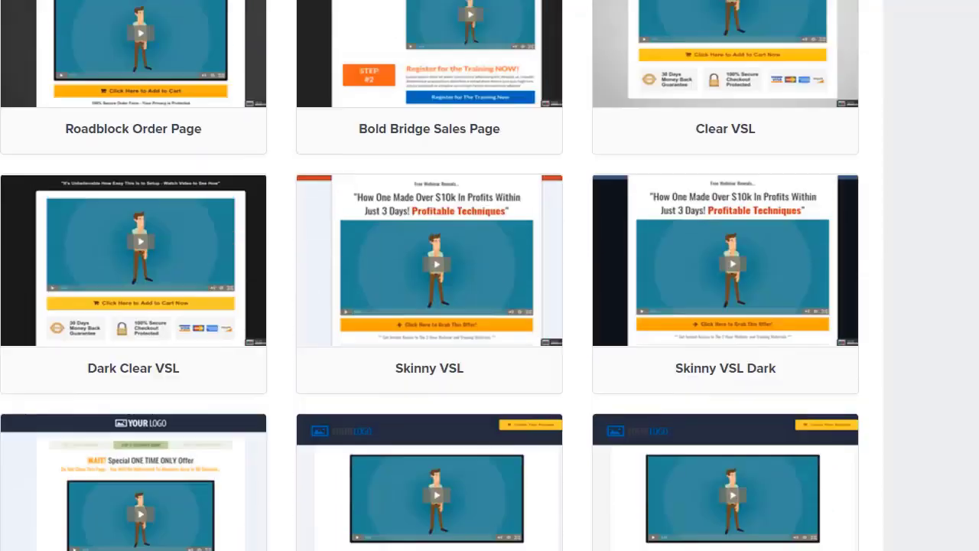
{"action": "scroll", "coordinate": [430, 275], "scroll_direction": "up", "scroll_amount": 3}
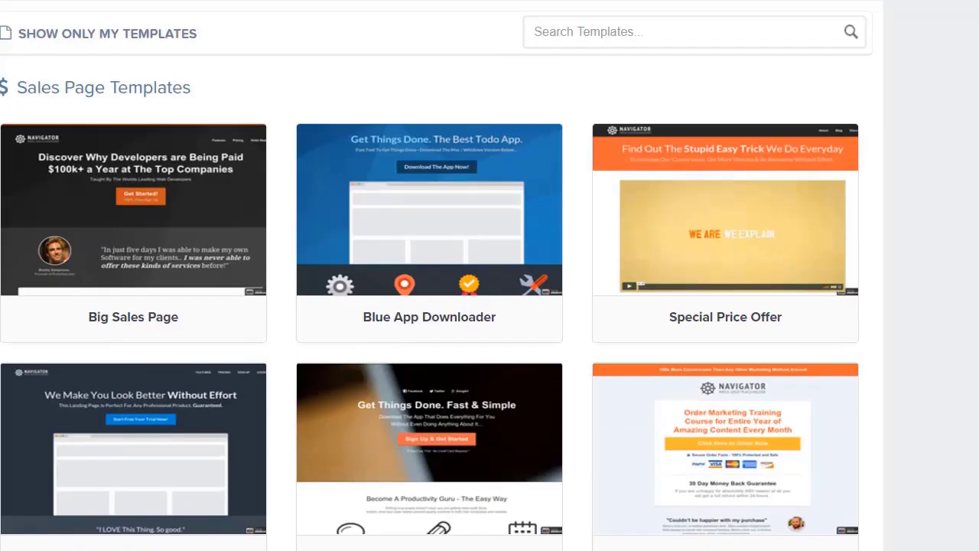
{"action": "scroll", "coordinate": [777, 248], "scroll_direction": "down", "scroll_amount": 5}
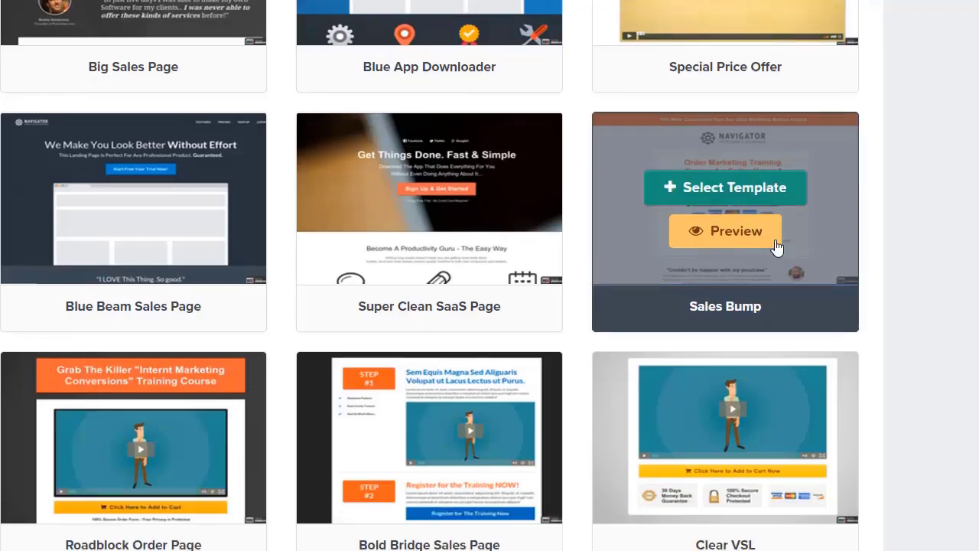
{"action": "scroll", "coordinate": [265, 291], "scroll_direction": "down", "scroll_amount": 4}
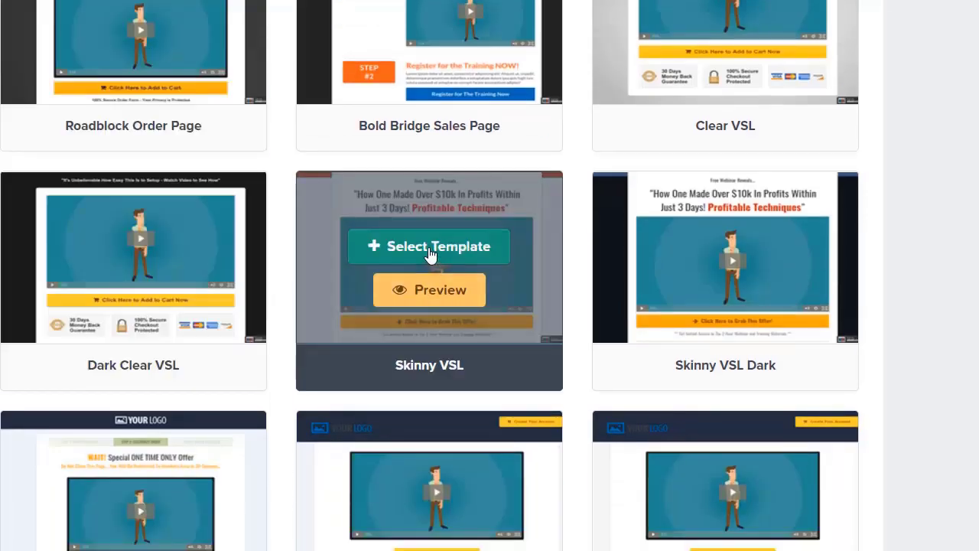
{"action": "left_click", "coordinate": [432, 256]}
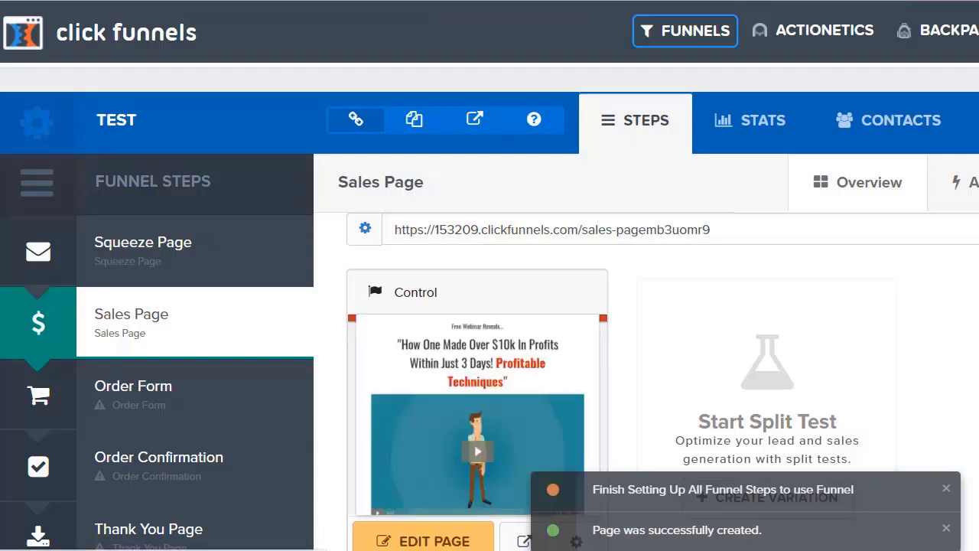
Open the sales page's control version in the page editor and look through its layout
{"action": "scroll", "coordinate": [342, 262], "scroll_direction": "down", "scroll_amount": 2}
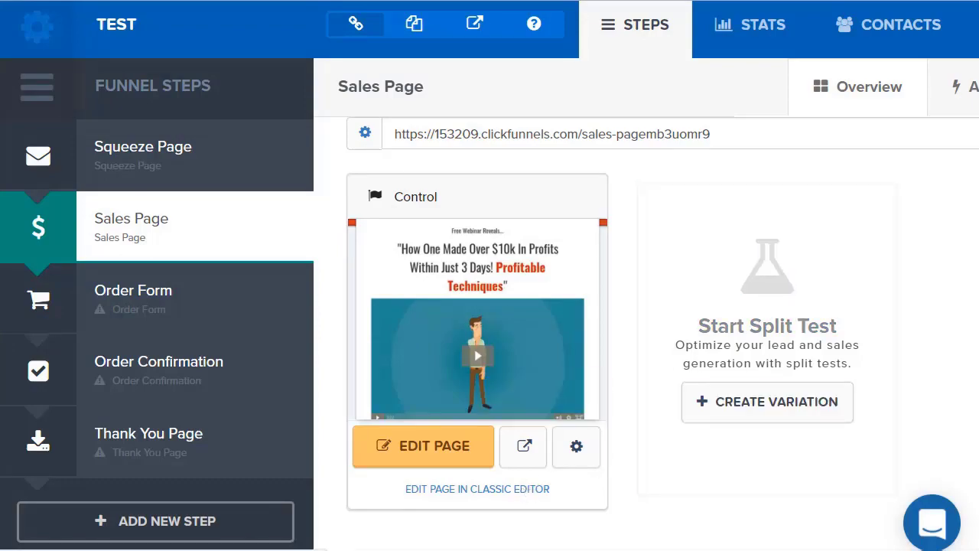
{"action": "left_click", "coordinate": [423, 446]}
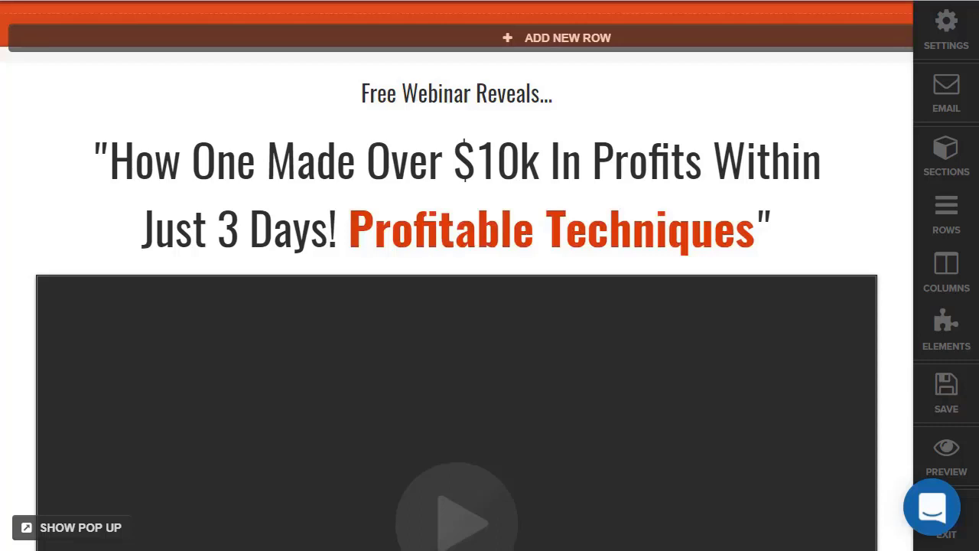
{"action": "scroll", "coordinate": [695, 277], "scroll_direction": "down", "scroll_amount": 10}
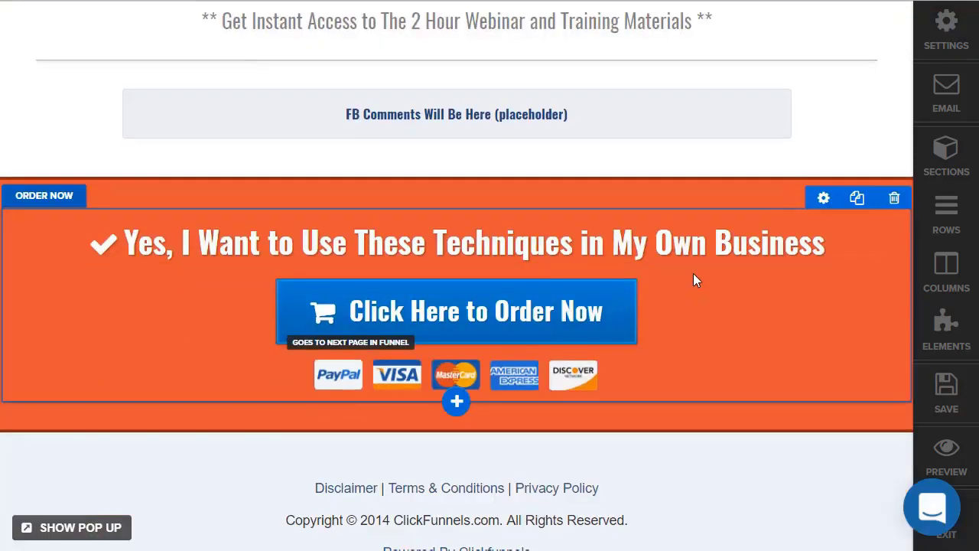
{"action": "scroll", "coordinate": [693, 273], "scroll_direction": "up", "scroll_amount": 10}
{"action": "scroll", "coordinate": [693, 273], "scroll_direction": "down", "scroll_amount": 8}
{"action": "scroll", "coordinate": [693, 274], "scroll_direction": "up", "scroll_amount": 8}
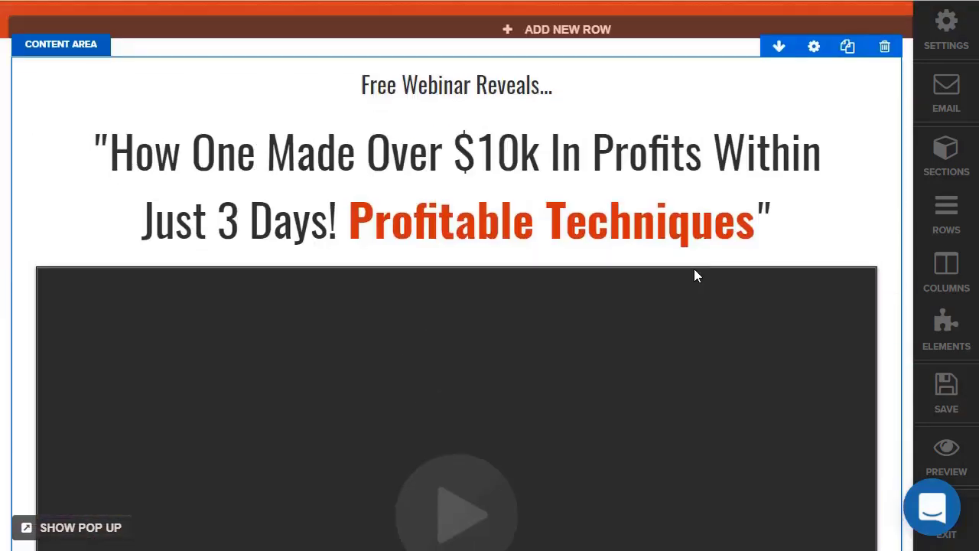
Duplicate the main headline and move the copy beneath the "Get Instant Access" line under the orange button
{"action": "left_click", "coordinate": [732, 186]}
{"action": "left_click", "coordinate": [827, 113]}
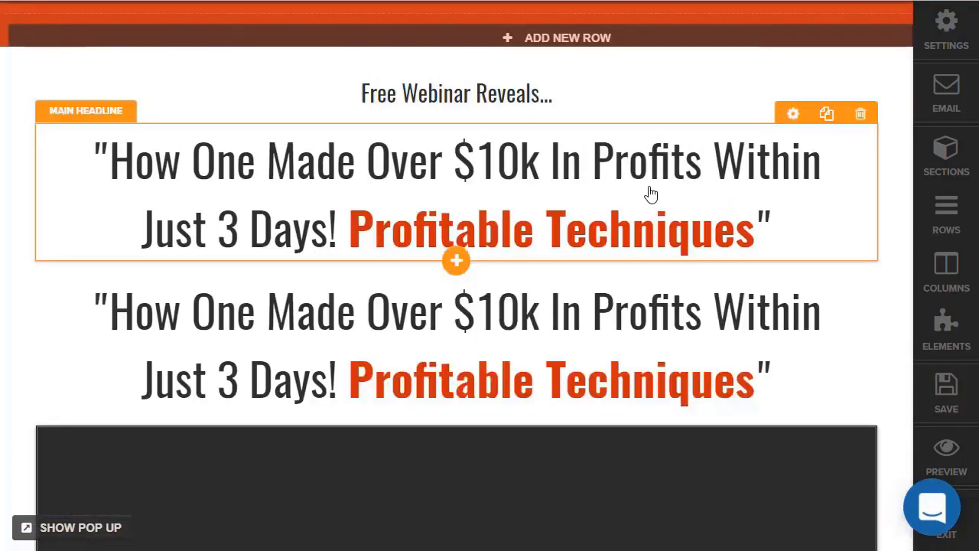
{"action": "scroll", "coordinate": [594, 321], "scroll_direction": "down", "scroll_amount": 7}
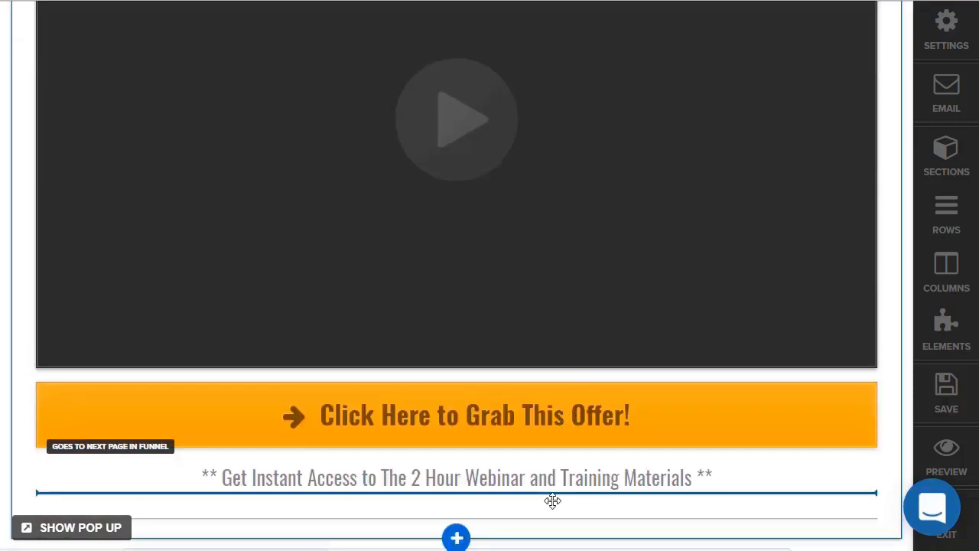
{"action": "left_click_drag", "start_coordinate": [553, 500], "coordinate": [604, 467]}
Move the divider line above the copied headline and reduce that headline's top margin to the minimum
{"action": "scroll", "coordinate": [684, 352], "scroll_direction": "down", "scroll_amount": 4}
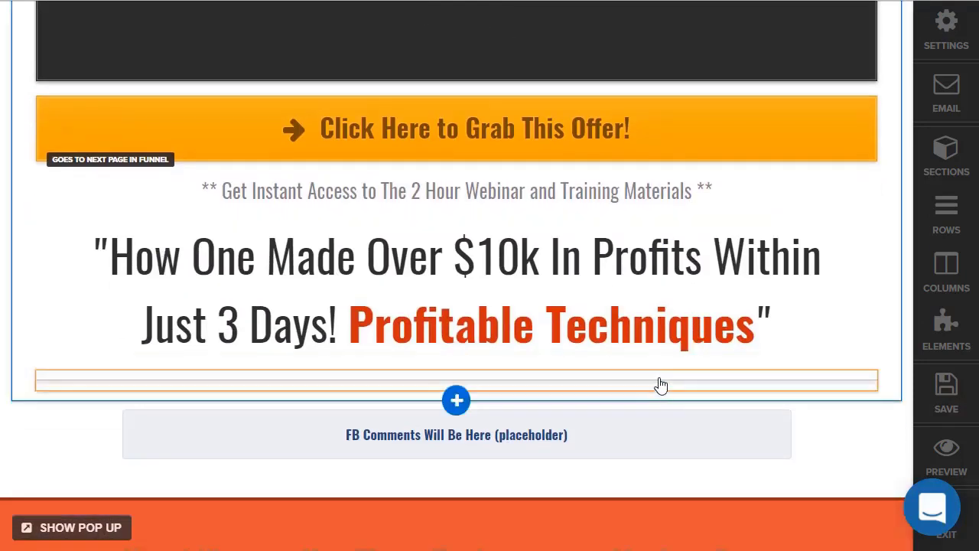
{"action": "left_click_drag", "start_coordinate": [661, 384], "coordinate": [647, 234]}
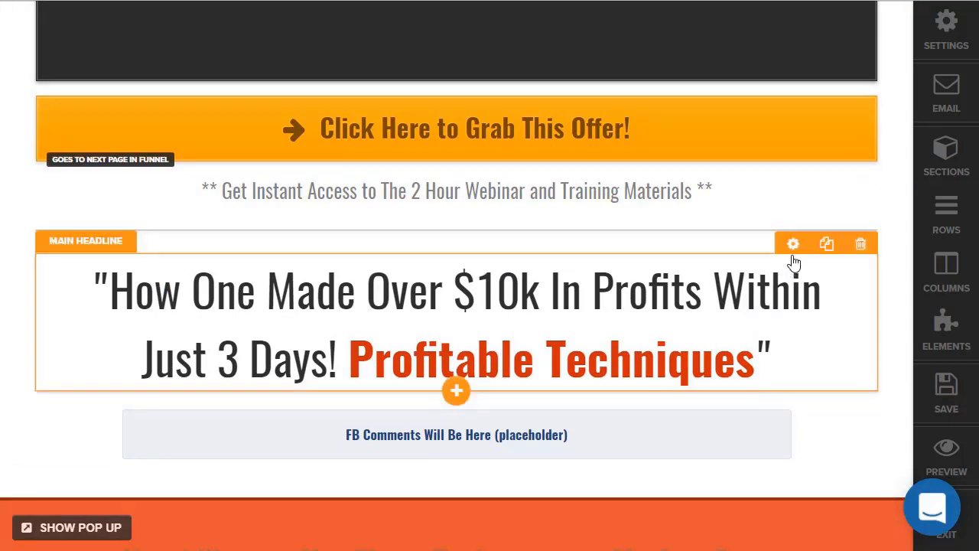
{"action": "left_click", "coordinate": [794, 245]}
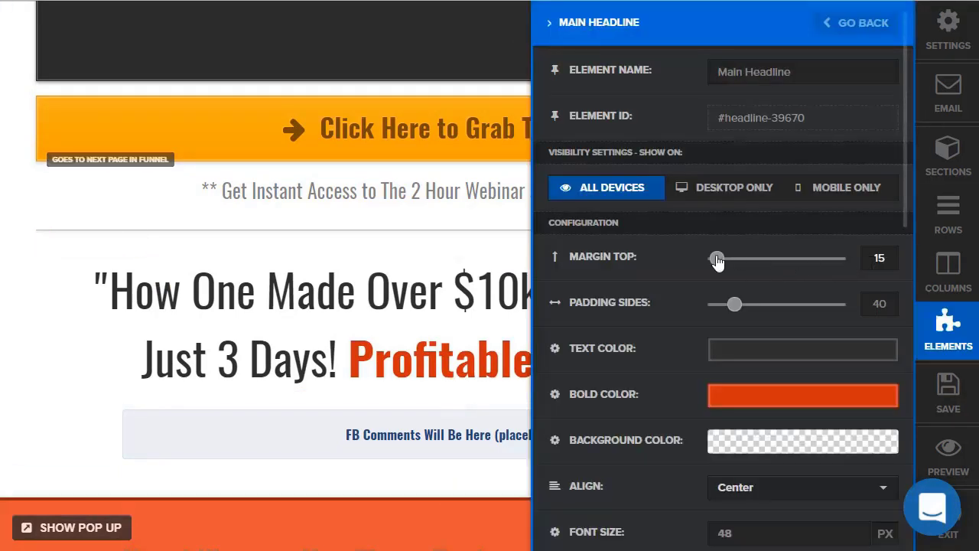
{"action": "left_click_drag", "start_coordinate": [718, 261], "coordinate": [622, 257]}
{"action": "left_click", "coordinate": [420, 285]}
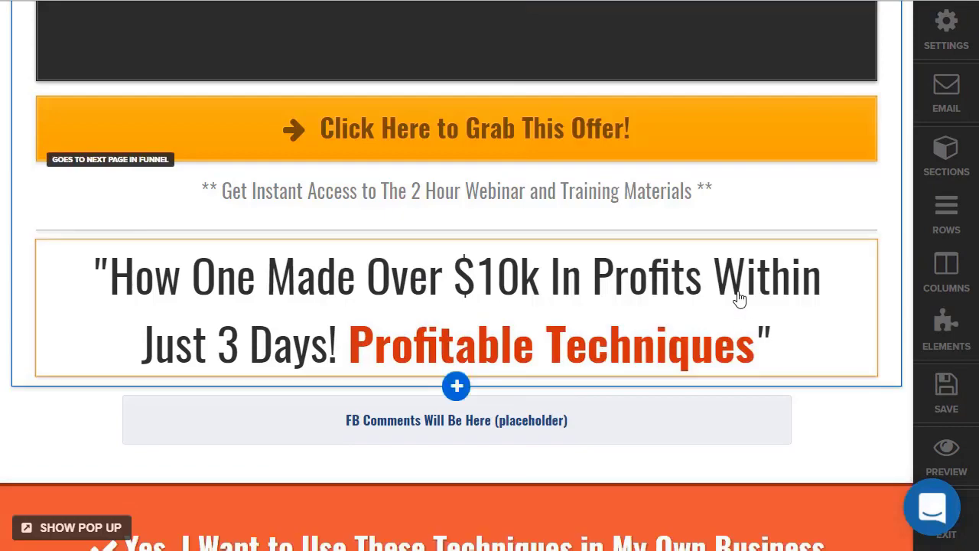
Add a Headline / Text element below the copied headline and delete the FB Comments placeholder row
{"action": "left_click", "coordinate": [455, 384]}
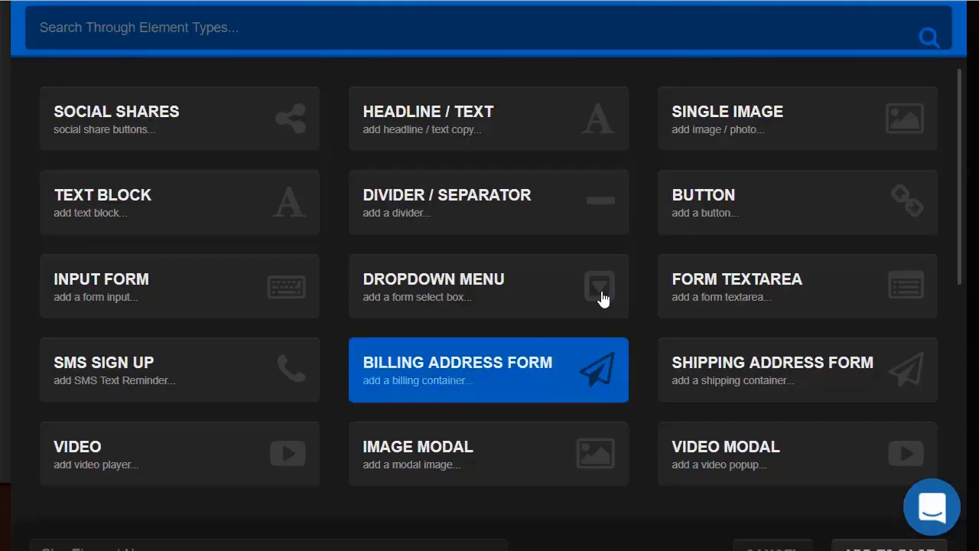
{"action": "left_click", "coordinate": [549, 180]}
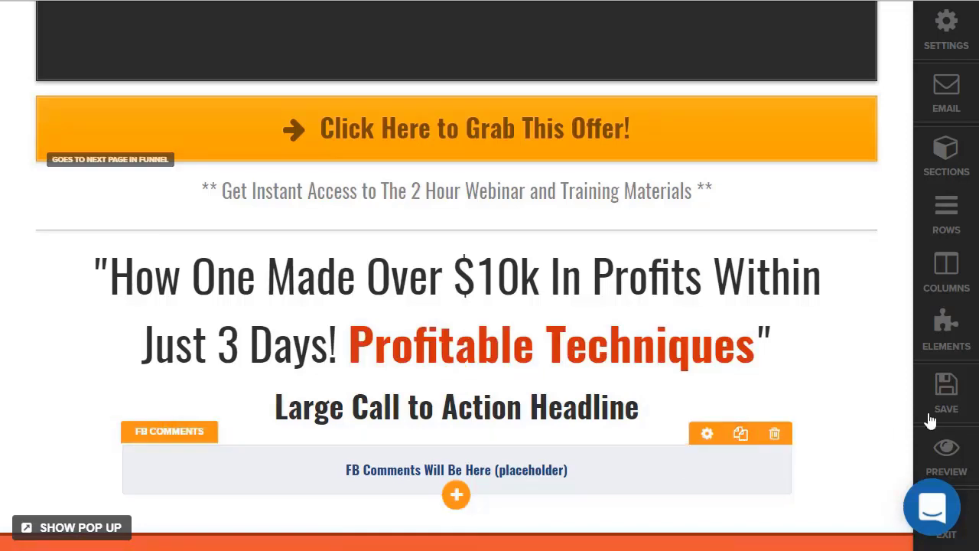
{"action": "left_click", "coordinate": [884, 424]}
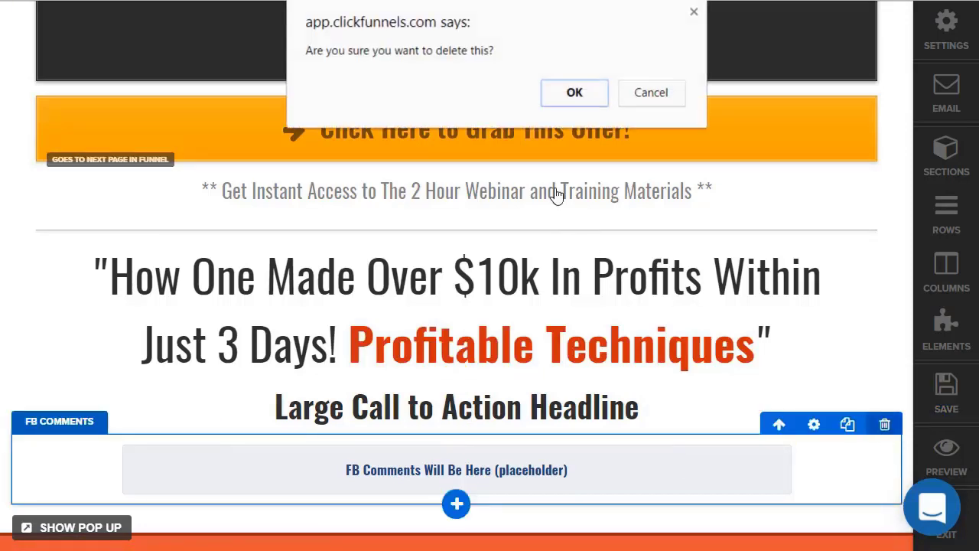
{"action": "left_click", "coordinate": [579, 98]}
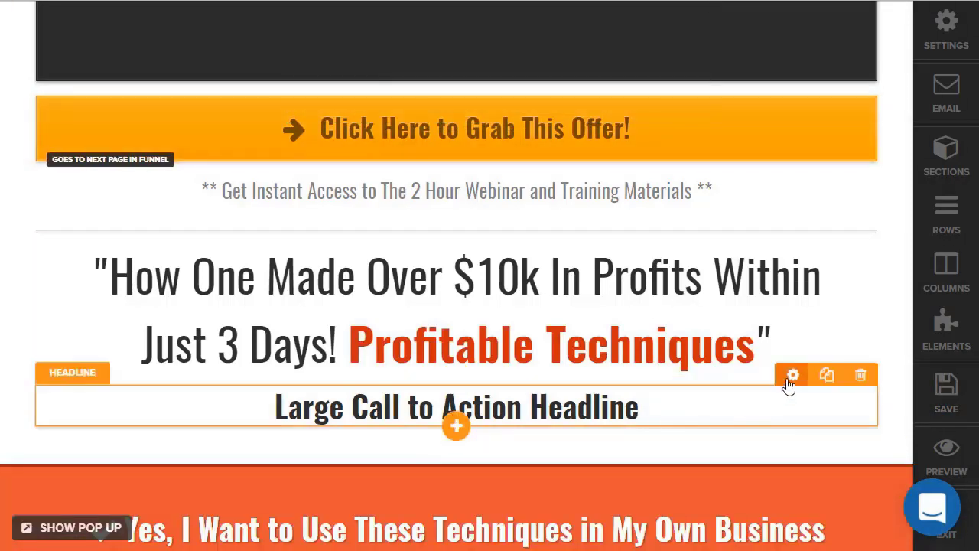
Align the new "Large Call to Action Headline" to the left and set its font size to 20 px
{"action": "left_click", "coordinate": [792, 376]}
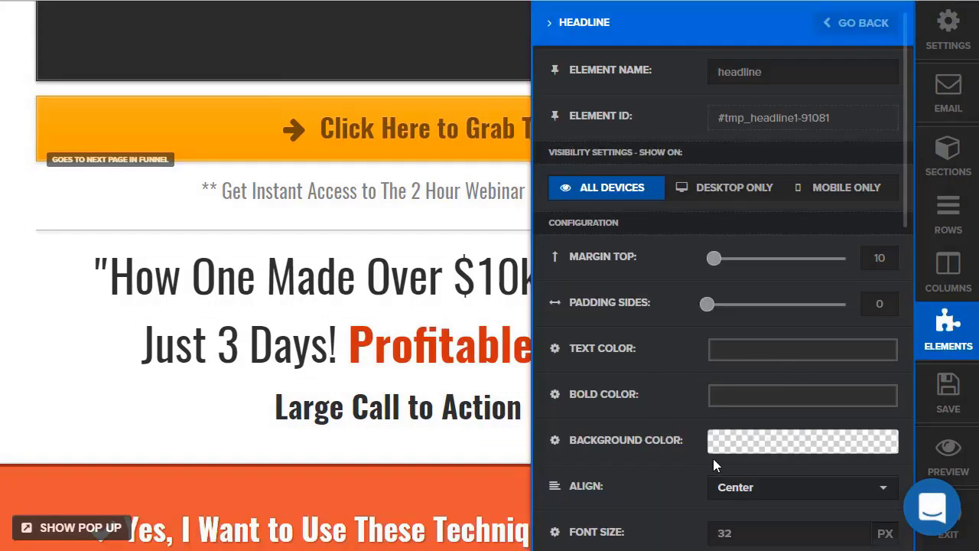
{"action": "left_click", "coordinate": [746, 489]}
{"action": "left_click", "coordinate": [727, 395]}
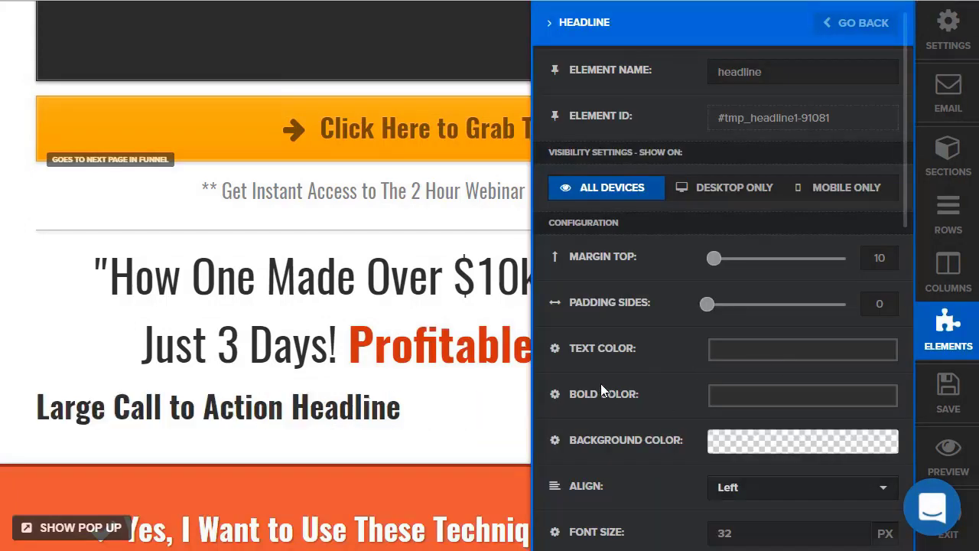
{"action": "scroll", "coordinate": [601, 389], "scroll_direction": "down", "scroll_amount": 4}
{"action": "left_click", "coordinate": [887, 300]}
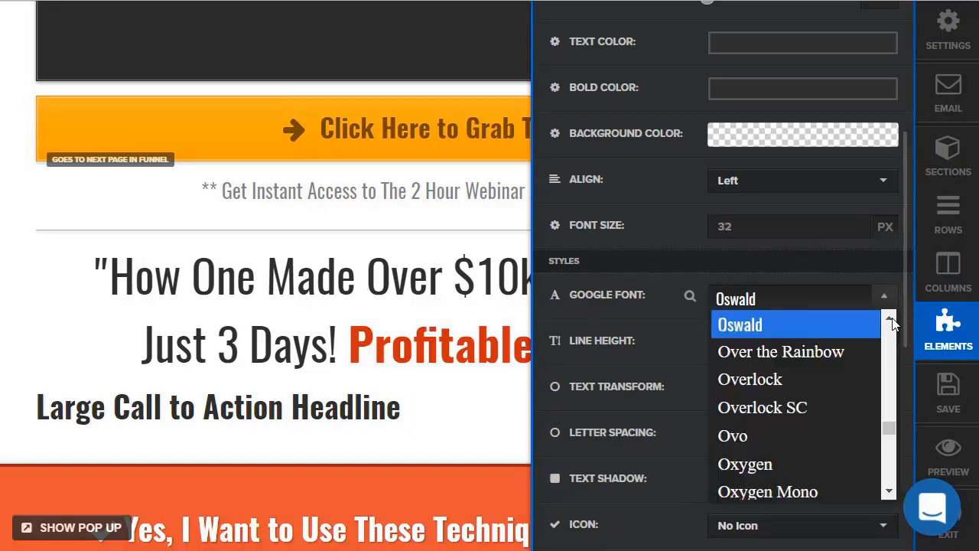
{"action": "left_click_drag", "start_coordinate": [750, 226], "coordinate": [649, 228]}
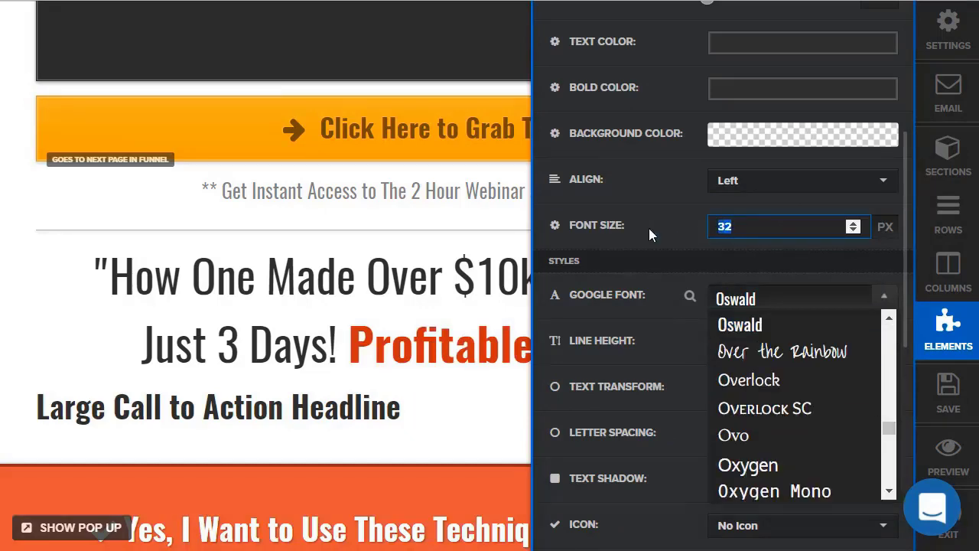
{"action": "type", "text": "20"}
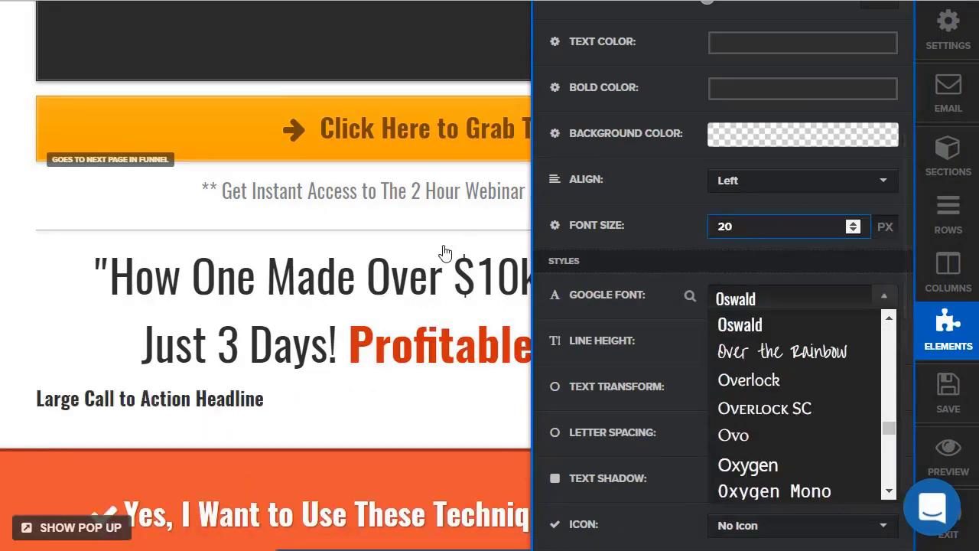
{"action": "left_click", "coordinate": [679, 205]}
{"action": "scroll", "coordinate": [673, 206], "scroll_direction": "up", "scroll_amount": 5}
{"action": "left_click", "coordinate": [290, 384]}
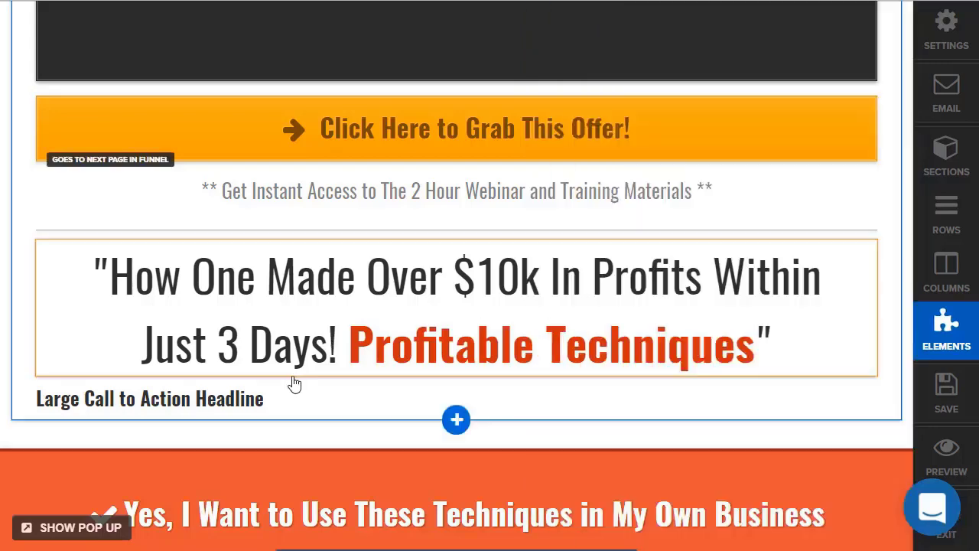
Remove the bold formatting from the "Large Call to Action Headline" text below the copied headline
{"action": "left_click", "coordinate": [793, 379]}
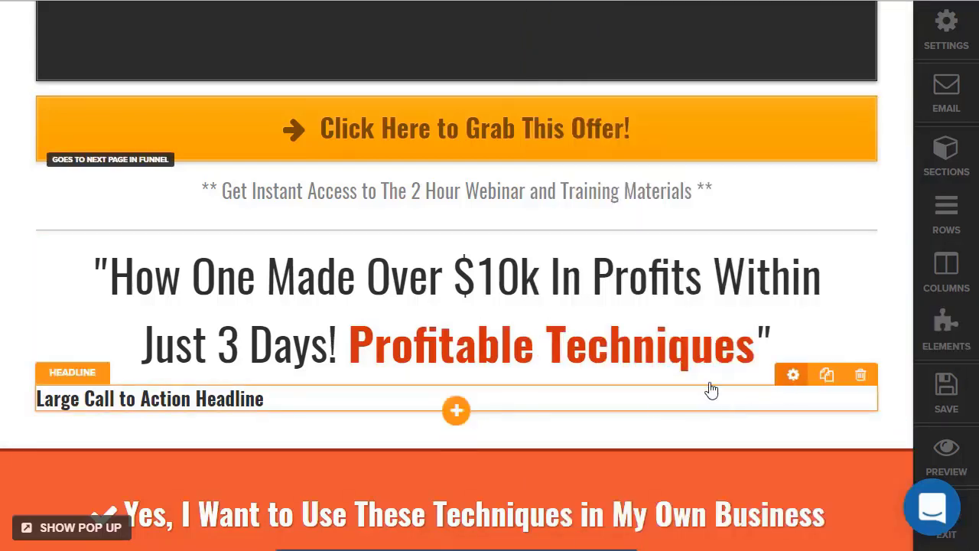
{"action": "left_click", "coordinate": [282, 398]}
{"action": "left_click", "coordinate": [277, 398]}
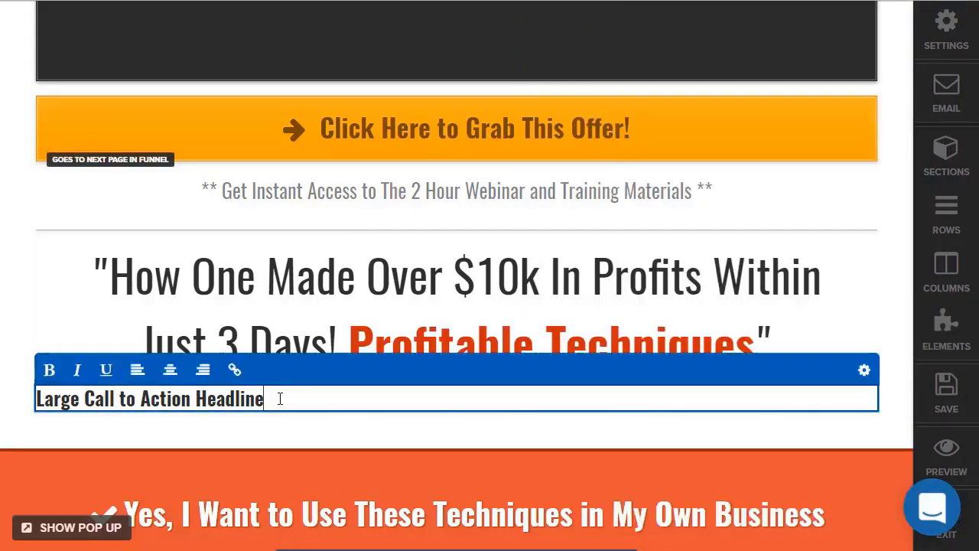
{"action": "left_click_drag", "start_coordinate": [278, 398], "coordinate": [31, 372]}
{"action": "left_click", "coordinate": [299, 428]}
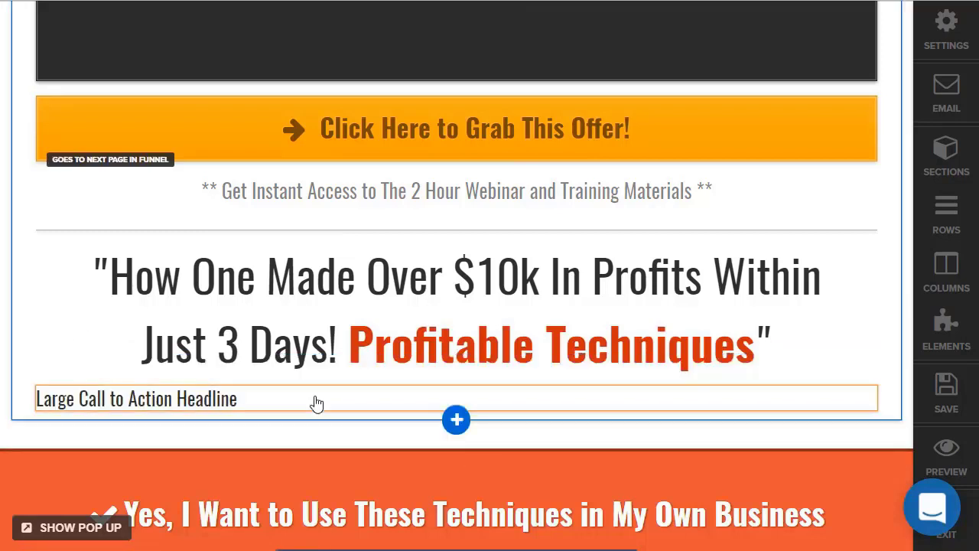
Replace the "Large Call to Action Headline" text with "And now you can start typing whatever you want."
{"action": "left_click", "coordinate": [315, 397]}
{"action": "type", "text": "And now y"}
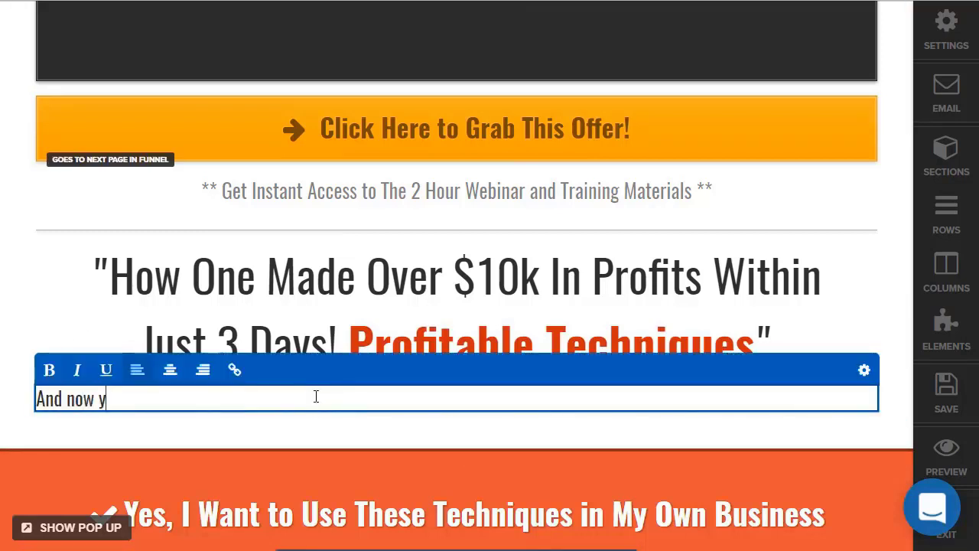
{"action": "type", "text": "ou can start t"}
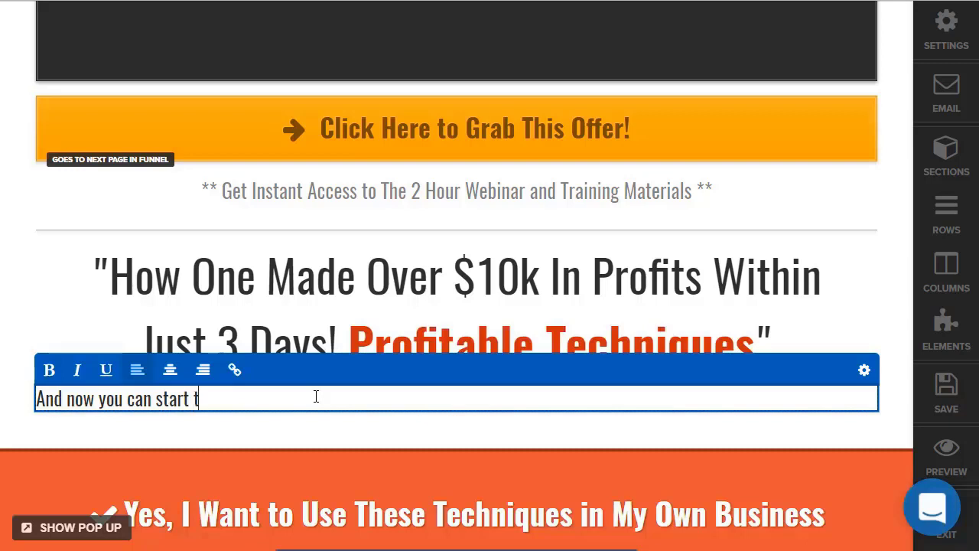
{"action": "type", "text": "yping whatever you"}
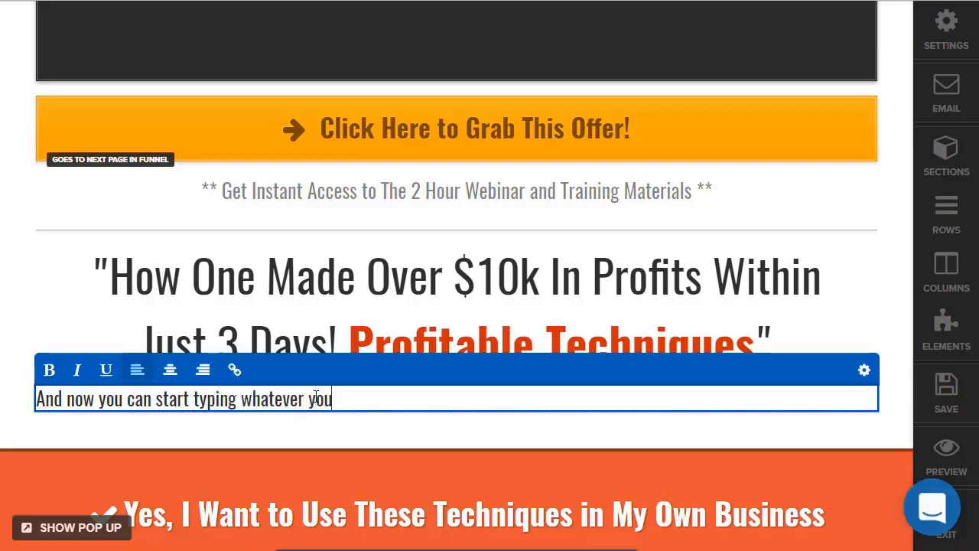
{"action": "type", "text": " want."}
Copy the sentence "And now you can start typing whatever you want." and paste it repeatedly to fill out the sales copy
{"action": "triple_click", "coordinate": [315, 399]}
{"action": "key", "text": "ctrl+c"}
{"action": "left_click", "coordinate": [459, 395]}
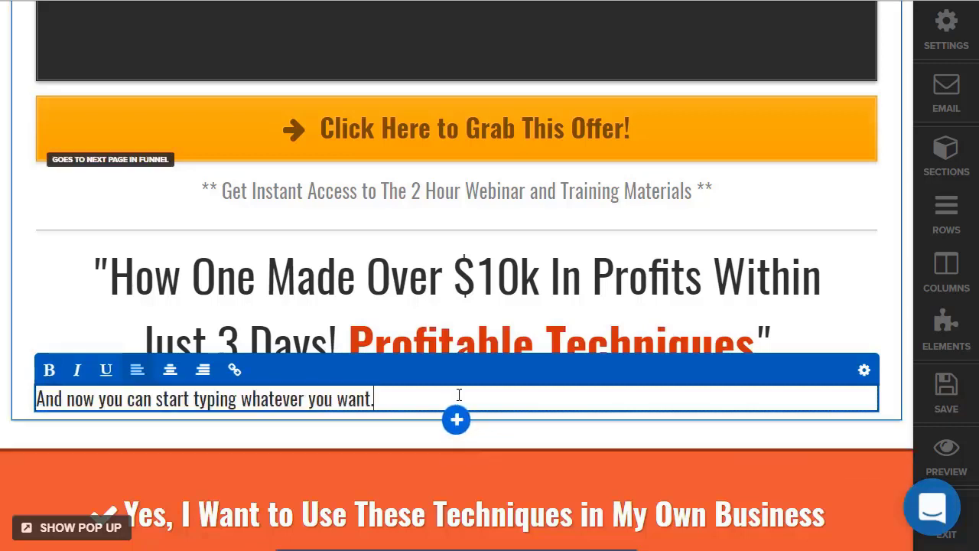
{"action": "key", "text": "ctrl+v"}
{"action": "key", "text": "ctrl+v"}
{"action": "key", "text": "ctrl+v"}
{"action": "key", "text": "ctrl+v"}
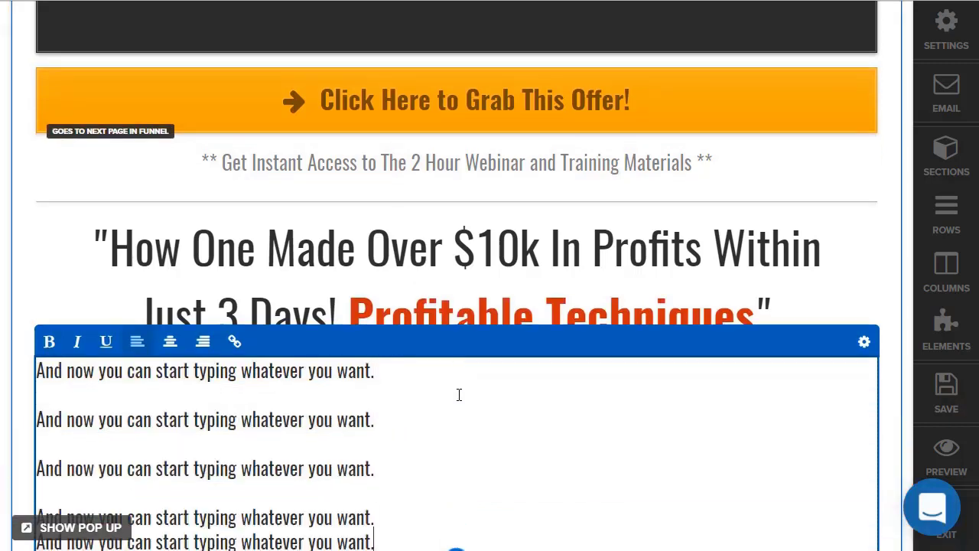
{"action": "key", "text": "ctrl+v"}
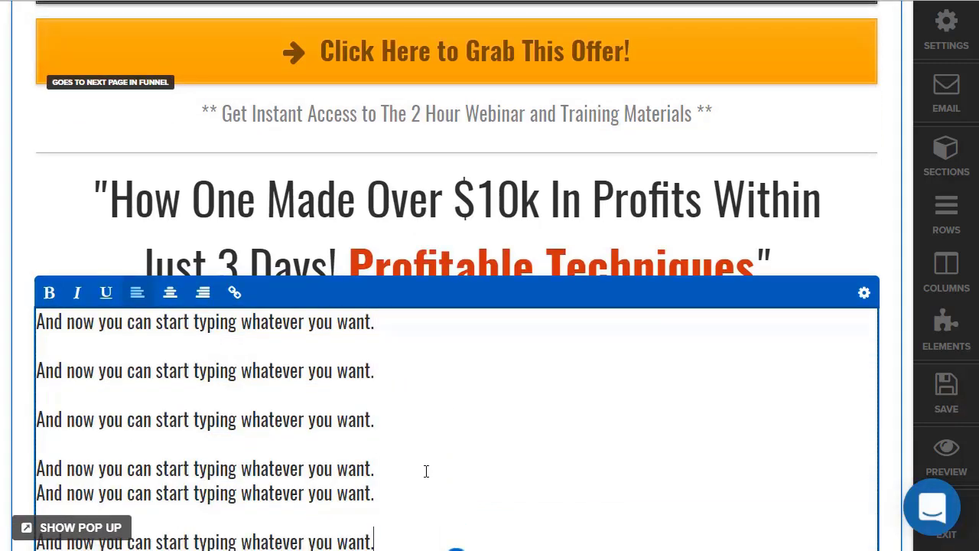
{"action": "left_click", "coordinate": [656, 189]}
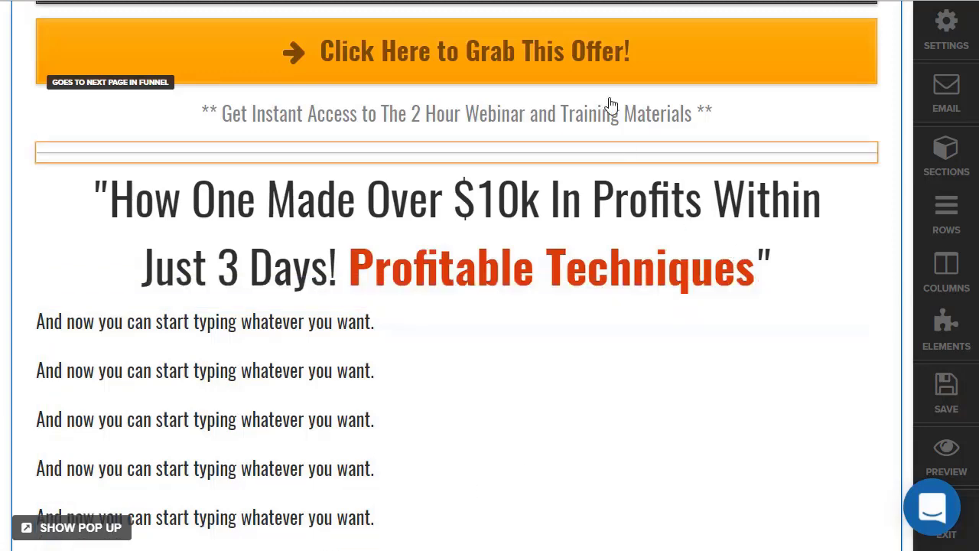
Duplicate the headline above the sales copy and move the duplicate beneath the repeated sentences
{"action": "mouse_move", "coordinate": [798, 175]}
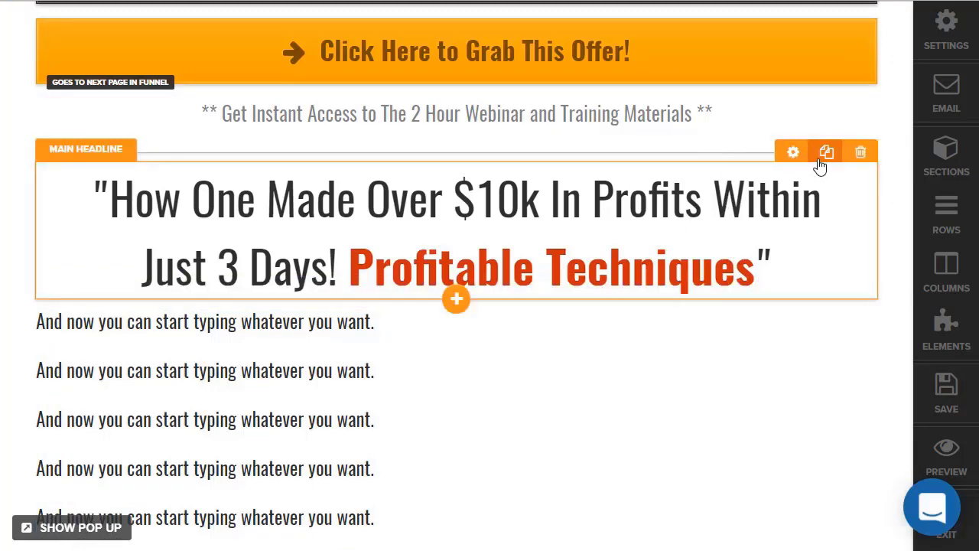
{"action": "left_click", "coordinate": [824, 153]}
{"action": "scroll", "coordinate": [619, 207], "scroll_direction": "down", "scroll_amount": 3}
{"action": "left_click_drag", "start_coordinate": [616, 222], "coordinate": [582, 505]}
{"action": "scroll", "coordinate": [746, 289], "scroll_direction": "down", "scroll_amount": 3}
{"action": "scroll", "coordinate": [610, 334], "scroll_direction": "up", "scroll_amount": 4}
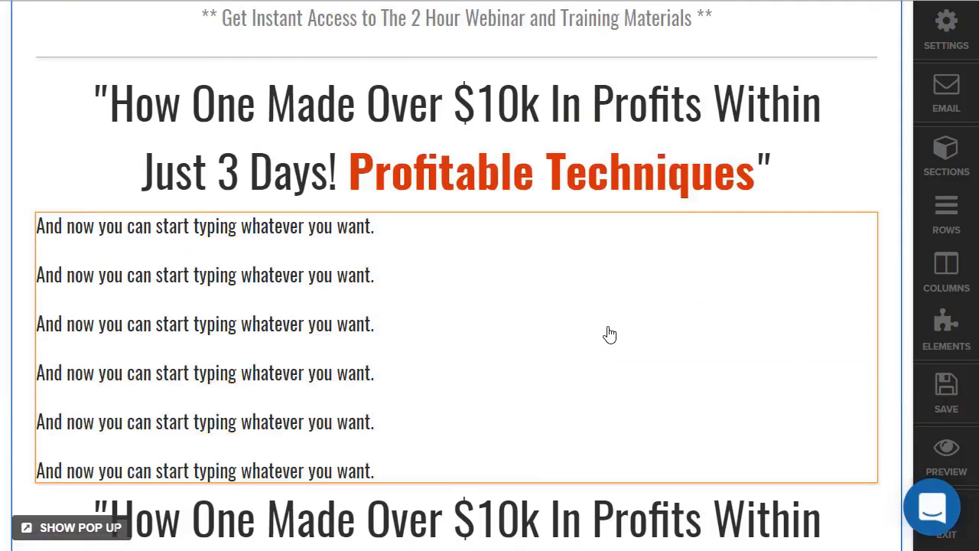
{"action": "scroll", "coordinate": [647, 322], "scroll_direction": "down", "scroll_amount": 8}
{"action": "scroll", "coordinate": [682, 313], "scroll_direction": "up", "scroll_amount": 15}
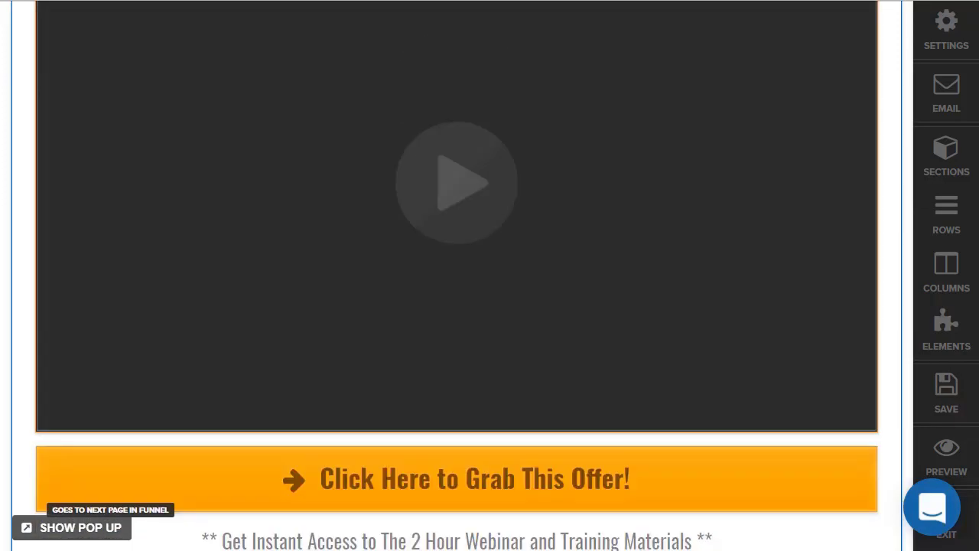
Delete the video element between the main headline and the orange button
{"action": "scroll", "coordinate": [601, 163], "scroll_direction": "down", "scroll_amount": 7}
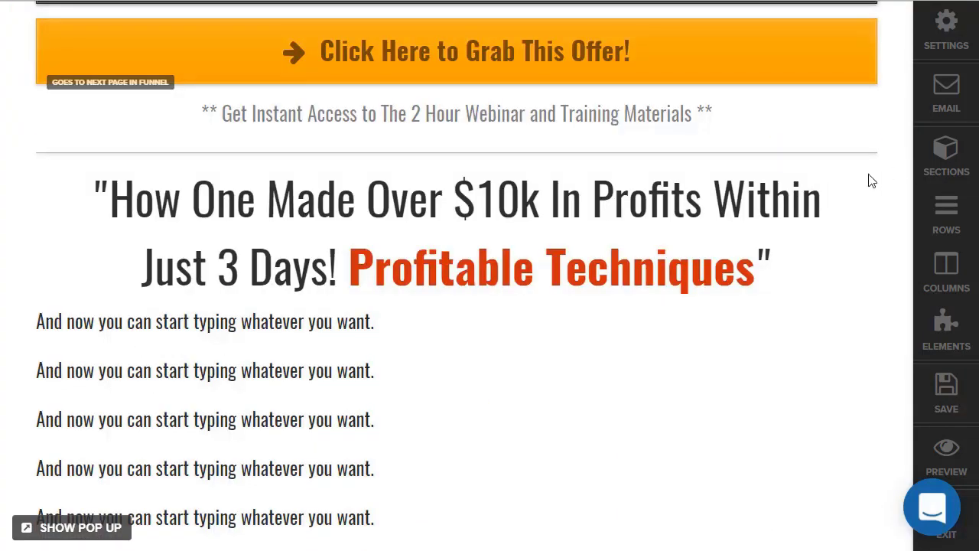
{"action": "scroll", "coordinate": [765, 237], "scroll_direction": "up", "scroll_amount": 11}
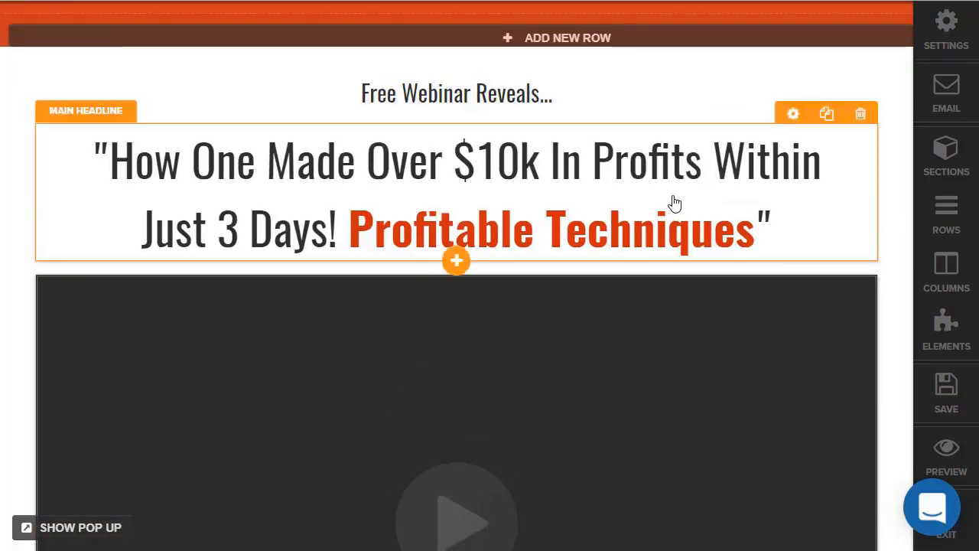
{"action": "scroll", "coordinate": [674, 203], "scroll_direction": "down", "scroll_amount": 4}
{"action": "scroll", "coordinate": [686, 212], "scroll_direction": "up", "scroll_amount": 4}
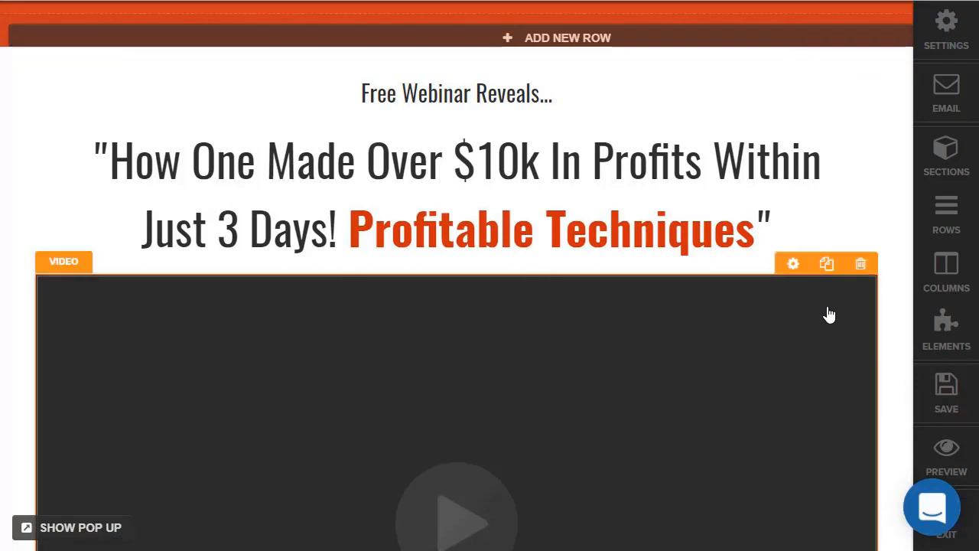
{"action": "left_click", "coordinate": [860, 264]}
{"action": "left_click", "coordinate": [574, 91]}
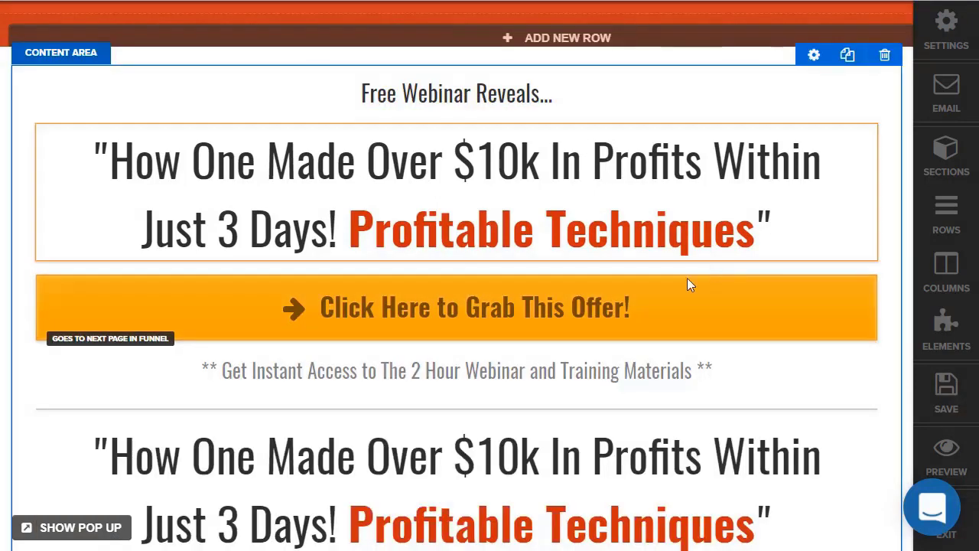
Change the orange call-to-action button's text to "GET INSTANT ACCESS"
{"action": "left_click", "coordinate": [575, 308]}
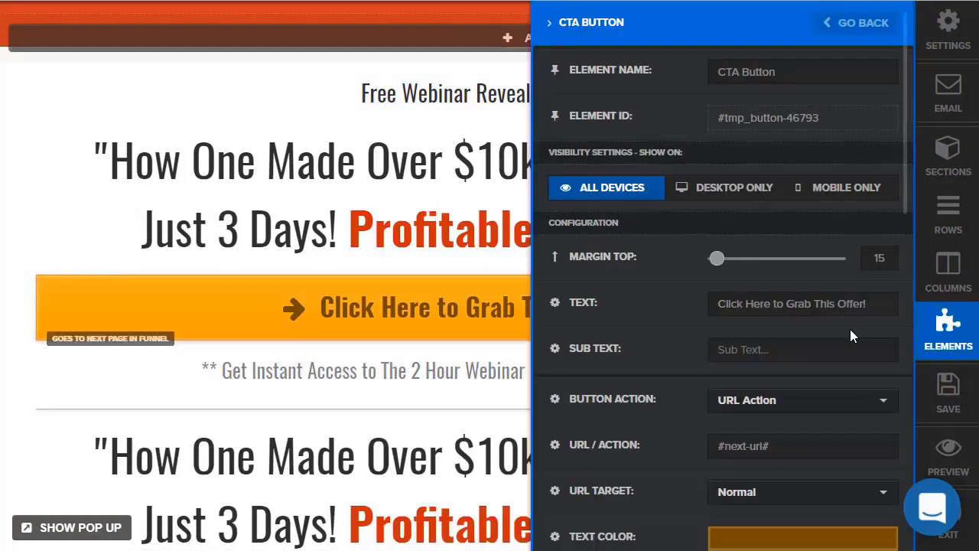
{"action": "triple_click", "coordinate": [799, 306]}
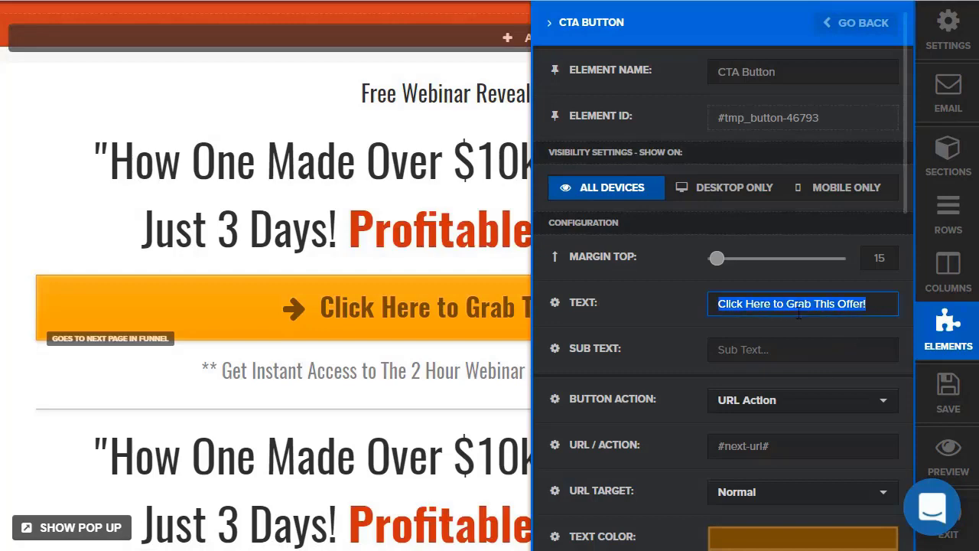
{"action": "type", "text": "GET INSTAN"}
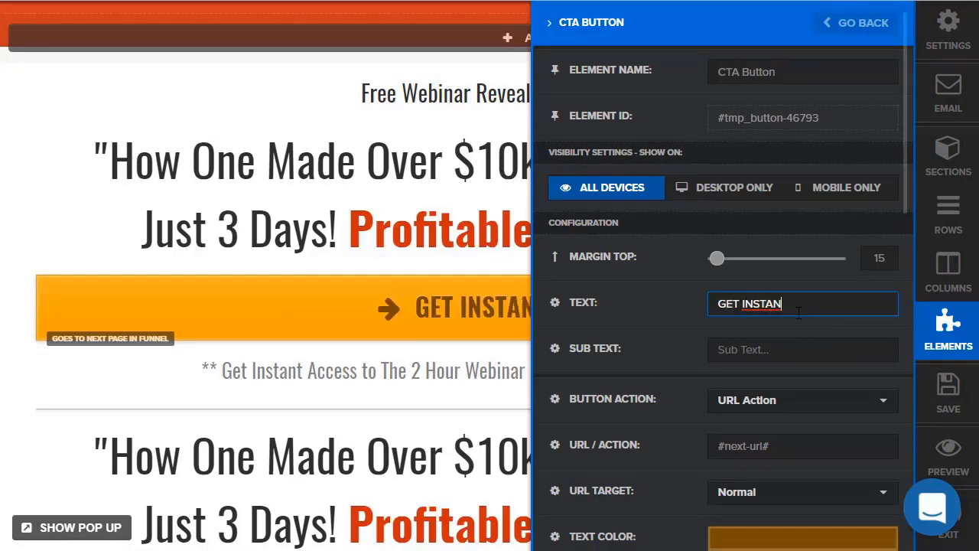
{"action": "type", "text": "T ACCESS"}
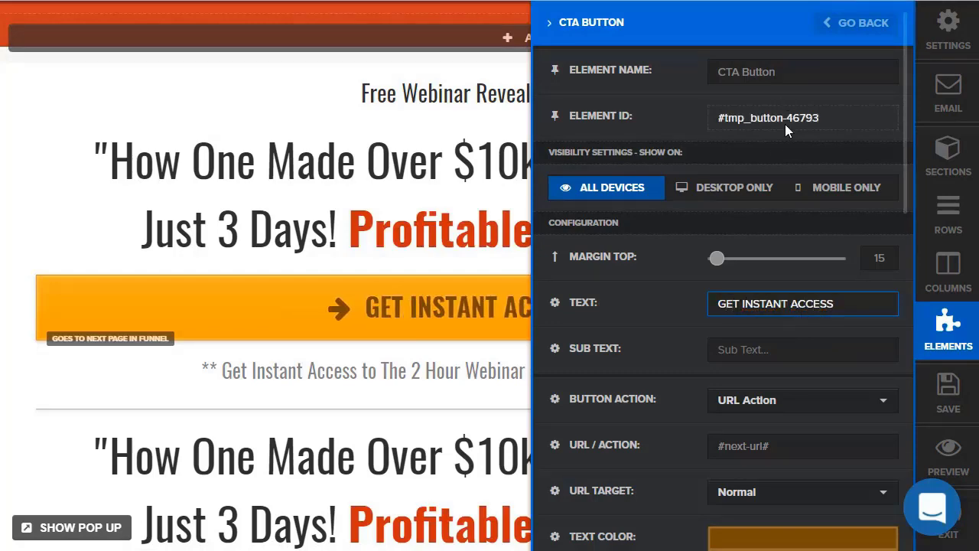
Set the "GET INSTANT ACCESS" button's background color to a bright orange-red
{"action": "scroll", "coordinate": [785, 129], "scroll_direction": "down", "scroll_amount": 5}
{"action": "left_click", "coordinate": [795, 260]}
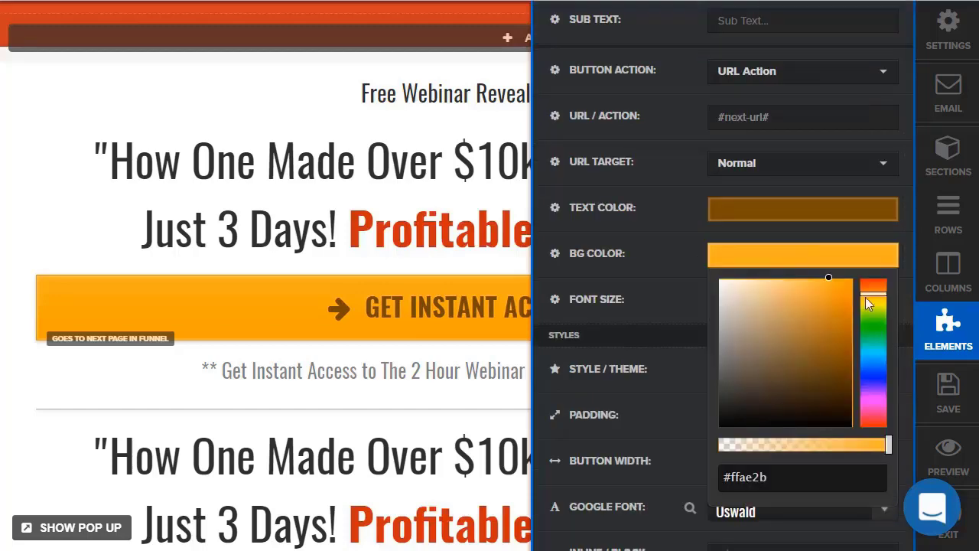
{"action": "left_click_drag", "start_coordinate": [874, 300], "coordinate": [846, 277]}
{"action": "left_click", "coordinate": [513, 222]}
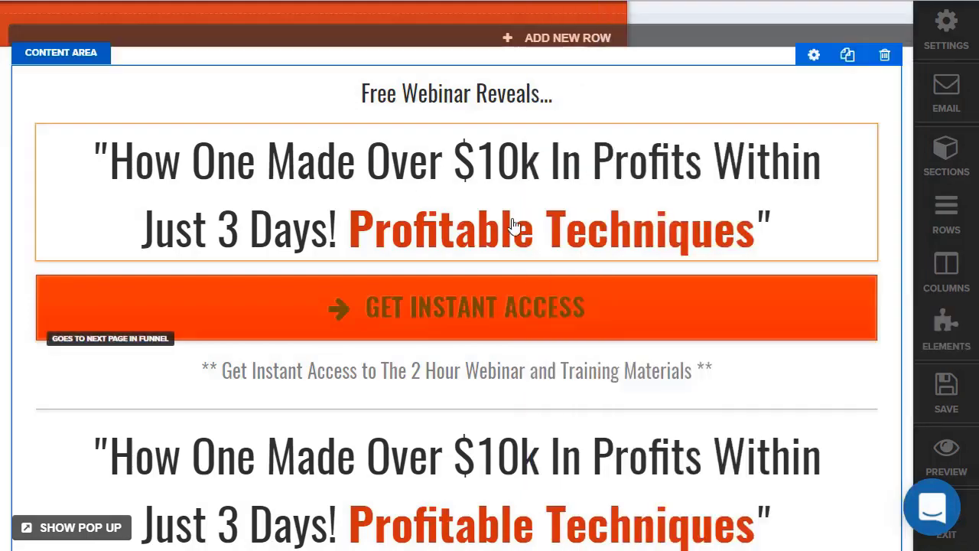
Recolor the "GET INSTANT ACCESS" button's background to a golden yellow
{"action": "scroll", "coordinate": [673, 249], "scroll_direction": "down", "scroll_amount": 5}
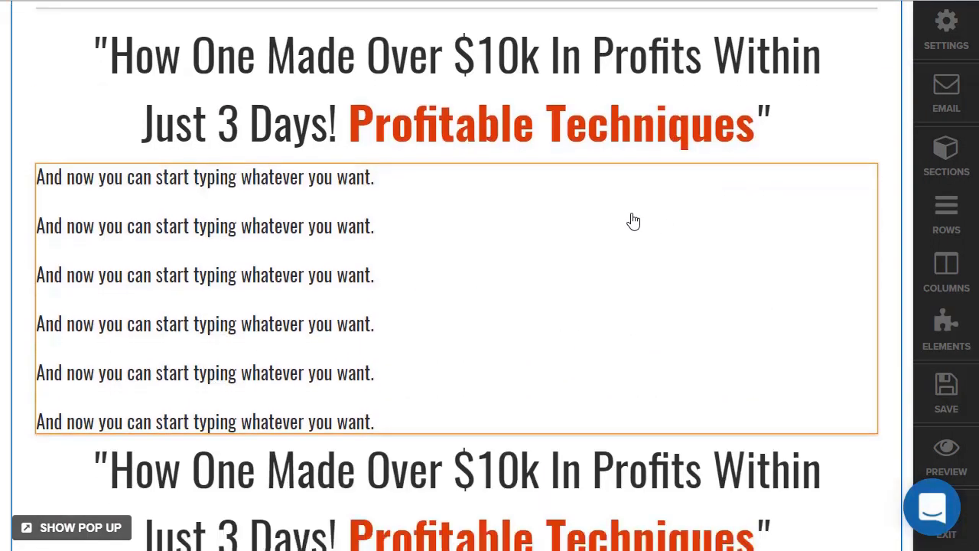
{"action": "scroll", "coordinate": [634, 219], "scroll_direction": "down", "scroll_amount": 8}
{"action": "scroll", "coordinate": [647, 214], "scroll_direction": "up", "scroll_amount": 12}
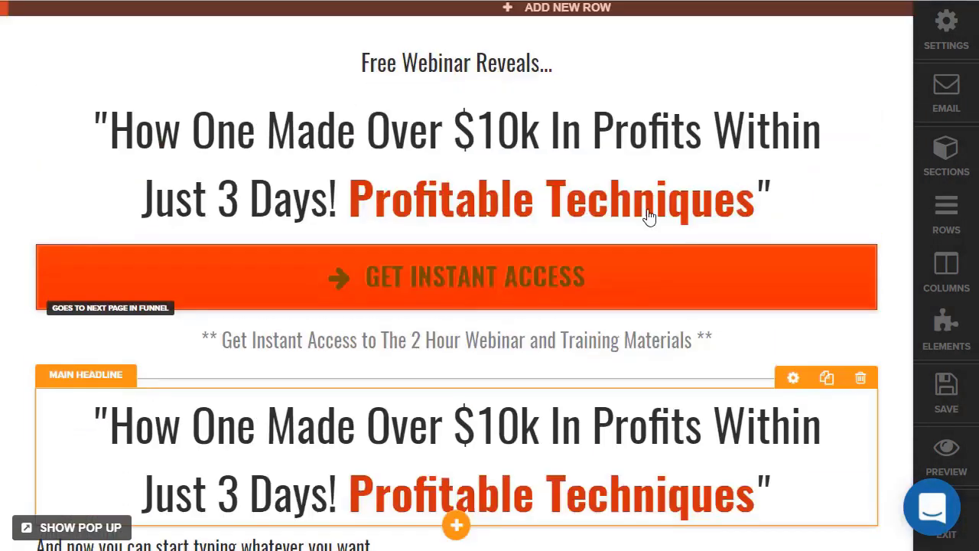
{"action": "scroll", "coordinate": [646, 218], "scroll_direction": "up", "scroll_amount": 1}
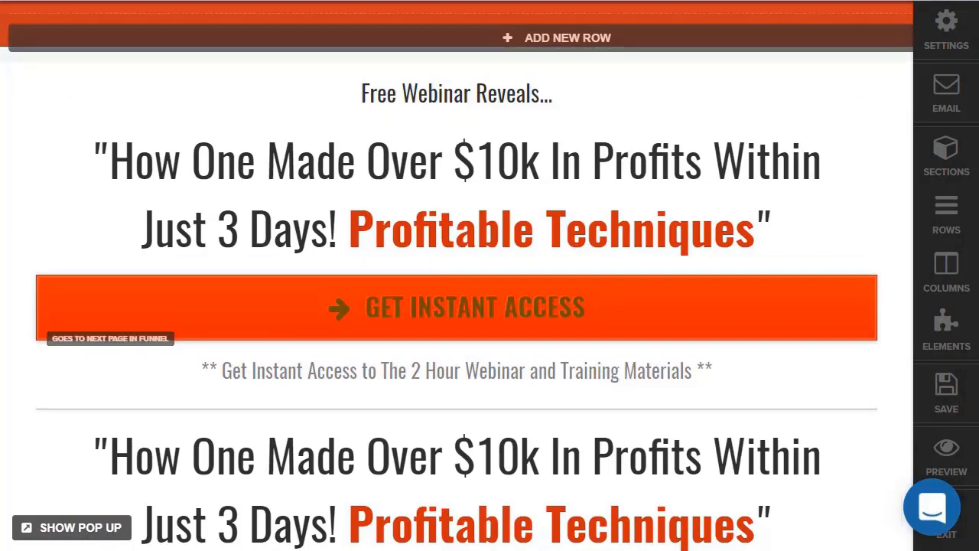
{"action": "left_click", "coordinate": [602, 317]}
{"action": "scroll", "coordinate": [732, 396], "scroll_direction": "down", "scroll_amount": 5}
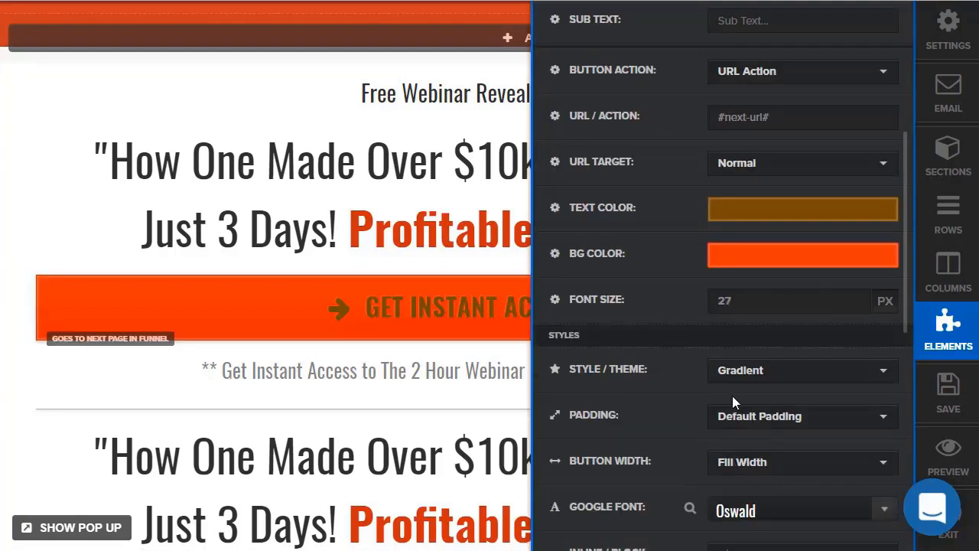
{"action": "left_click", "coordinate": [800, 267]}
{"action": "left_click_drag", "start_coordinate": [774, 392], "coordinate": [823, 325]}
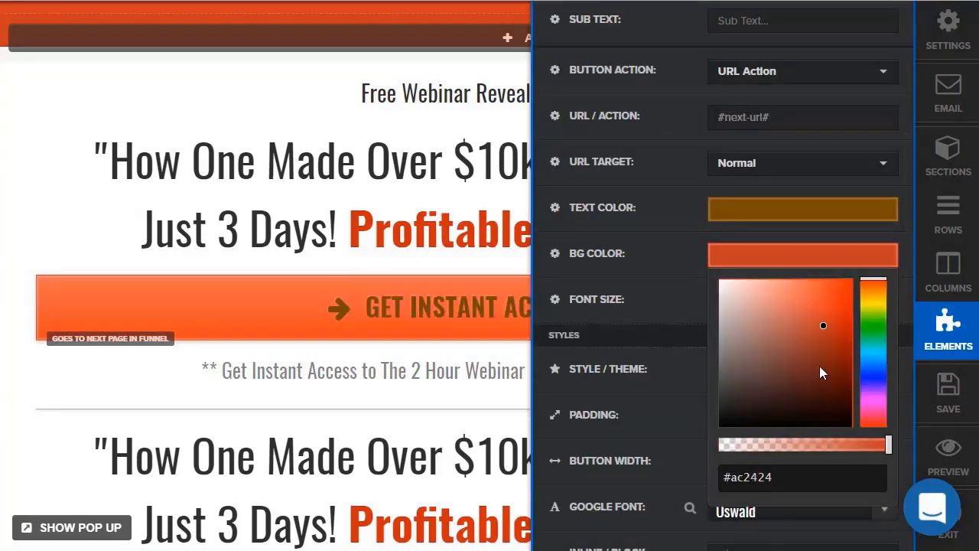
{"action": "left_click_drag", "start_coordinate": [820, 373], "coordinate": [821, 290]}
{"action": "left_click", "coordinate": [874, 303]}
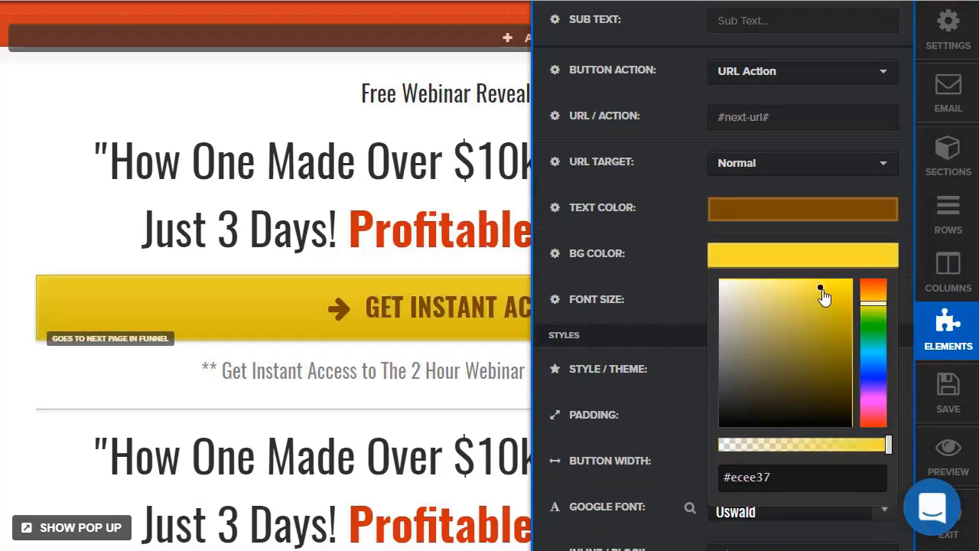
{"action": "left_click", "coordinate": [332, 192]}
Exit the sales page editor without saving and return to the funnel's steps
{"action": "scroll", "coordinate": [668, 313], "scroll_direction": "down", "scroll_amount": 10}
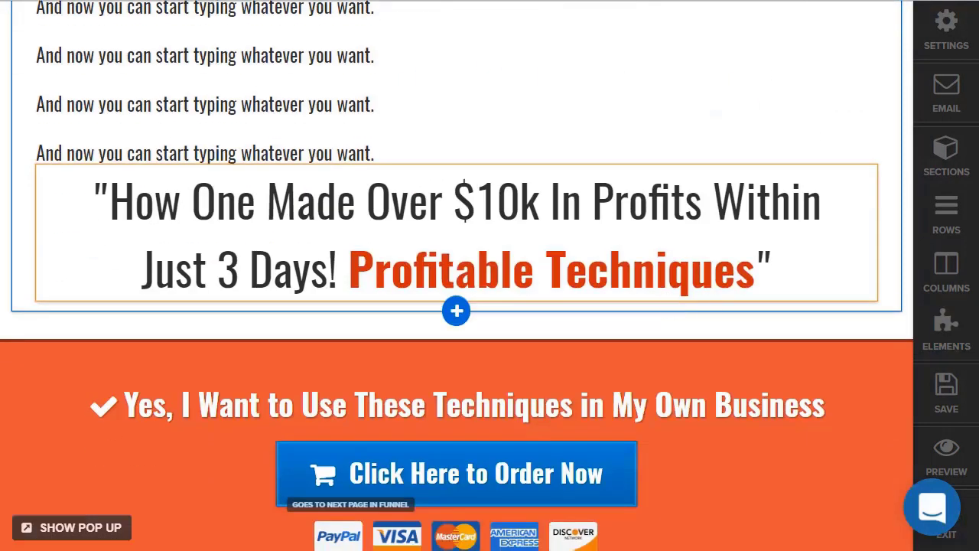
{"action": "left_click", "coordinate": [946, 530]}
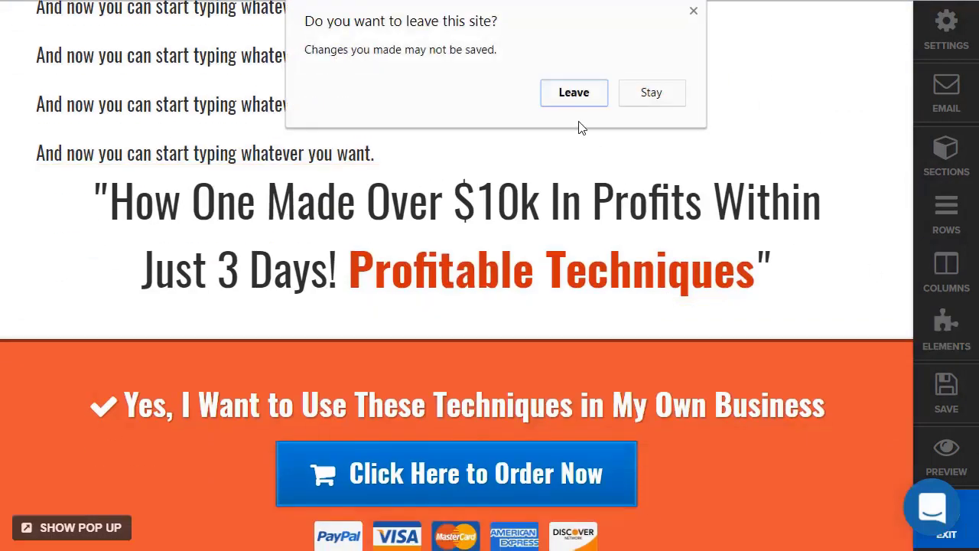
{"action": "left_click", "coordinate": [574, 94]}
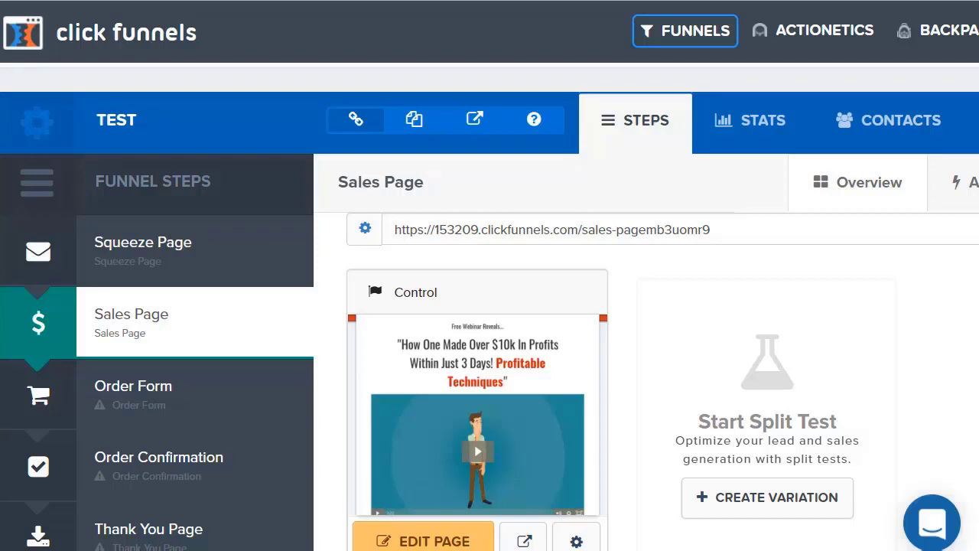
Add a funnel step named Upsell2 with the path ghnfd and place it directly after the Order Form step
{"action": "scroll", "coordinate": [655, 262], "scroll_direction": "down", "scroll_amount": 2}
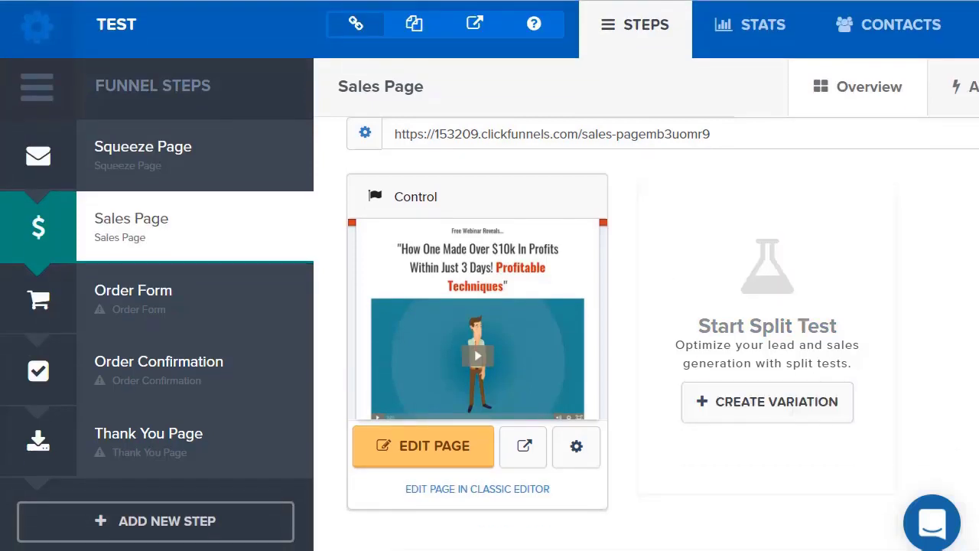
{"action": "left_click", "coordinate": [175, 524]}
{"action": "type", "text": "Upsell 3"}
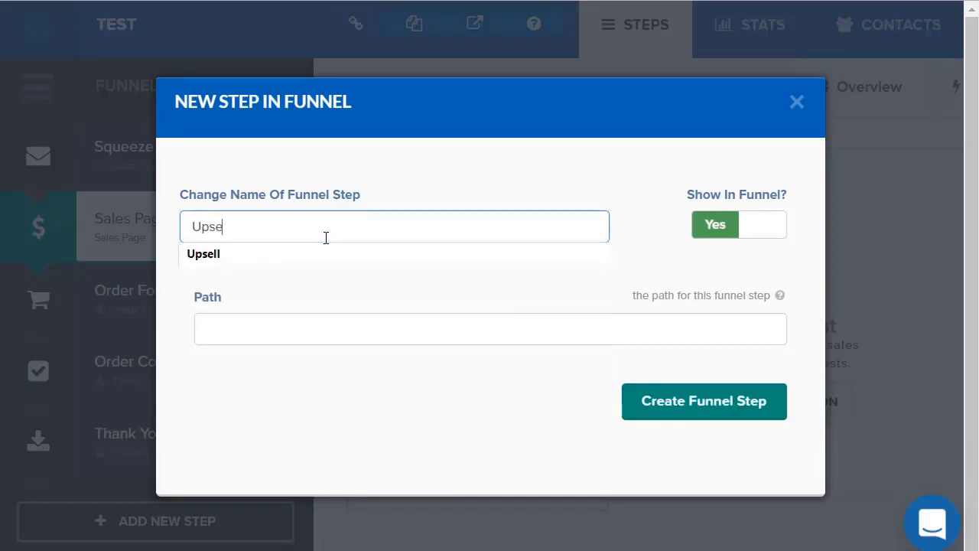
{"action": "type", "text": "2"}
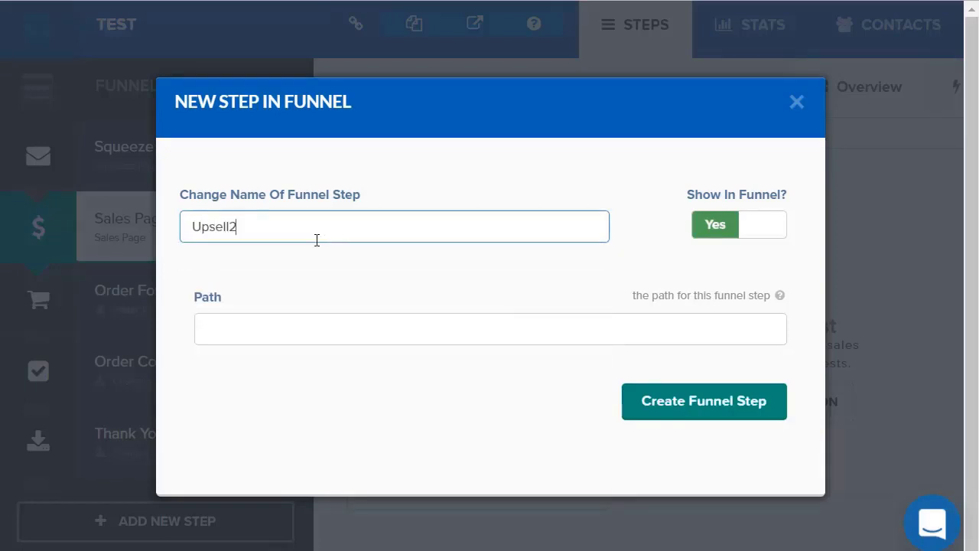
{"action": "left_click", "coordinate": [350, 329]}
{"action": "type", "text": "ghnfd"}
{"action": "left_click", "coordinate": [704, 404]}
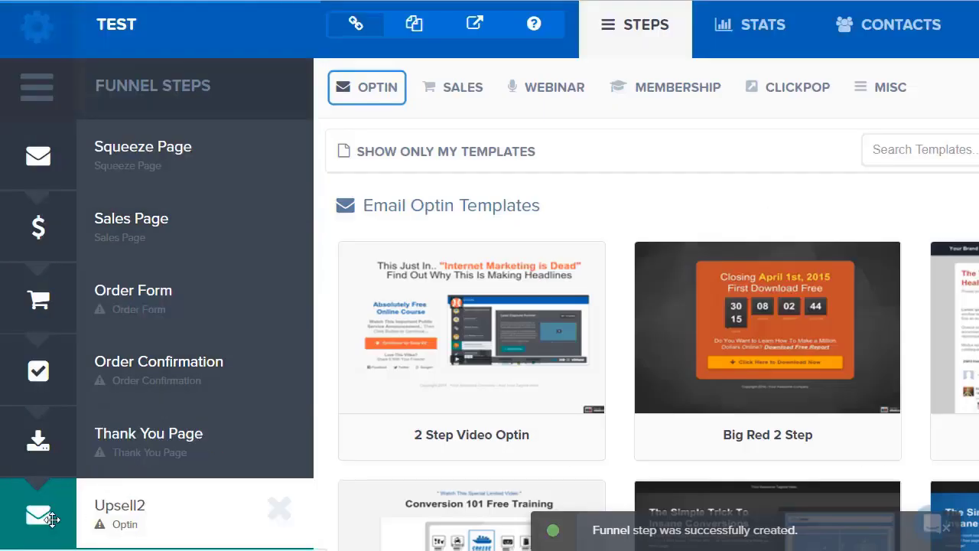
{"action": "left_click_drag", "start_coordinate": [28, 526], "coordinate": [29, 378]}
Apply the OTO Video template from the One Click Upsell (OTO) sales templates to the Upsell2 step
{"action": "left_click", "coordinate": [463, 89]}
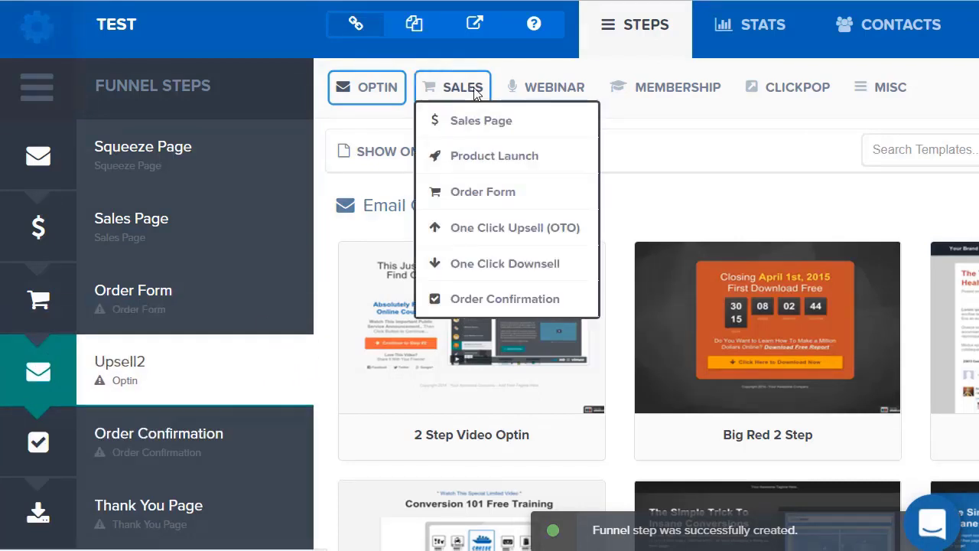
{"action": "left_click", "coordinate": [534, 234]}
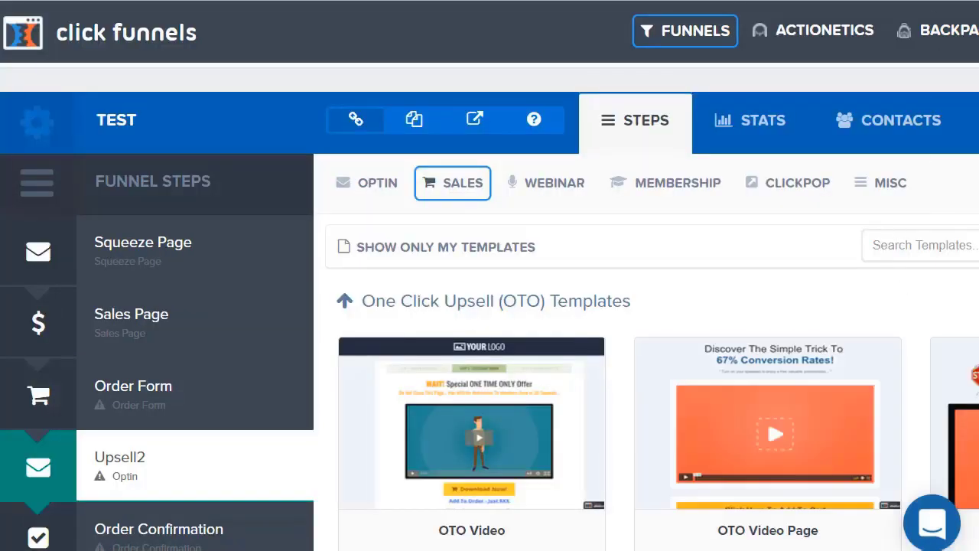
{"action": "scroll", "coordinate": [975, 262], "scroll_direction": "down", "scroll_amount": 2}
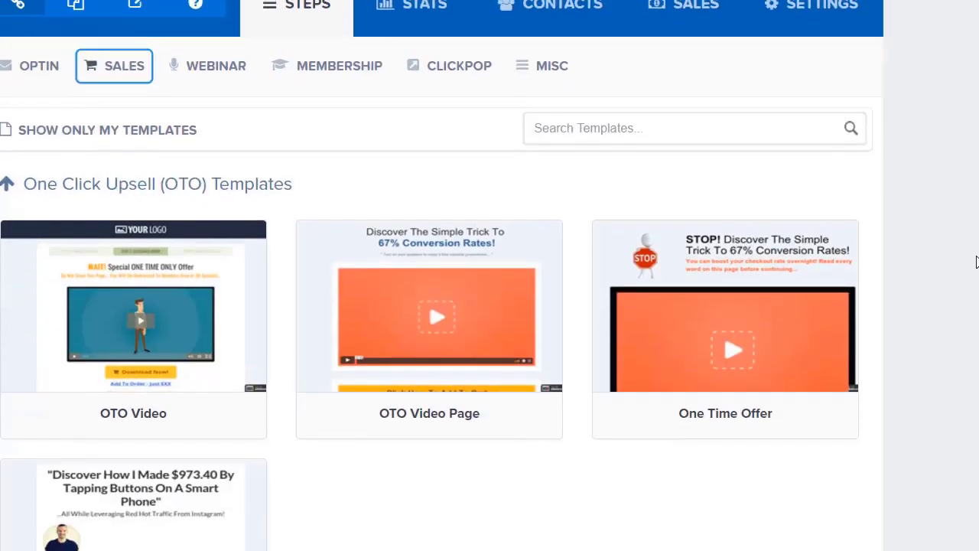
{"action": "scroll", "coordinate": [976, 262], "scroll_direction": "up", "scroll_amount": 1}
{"action": "scroll", "coordinate": [976, 262], "scroll_direction": "up", "scroll_amount": 1}
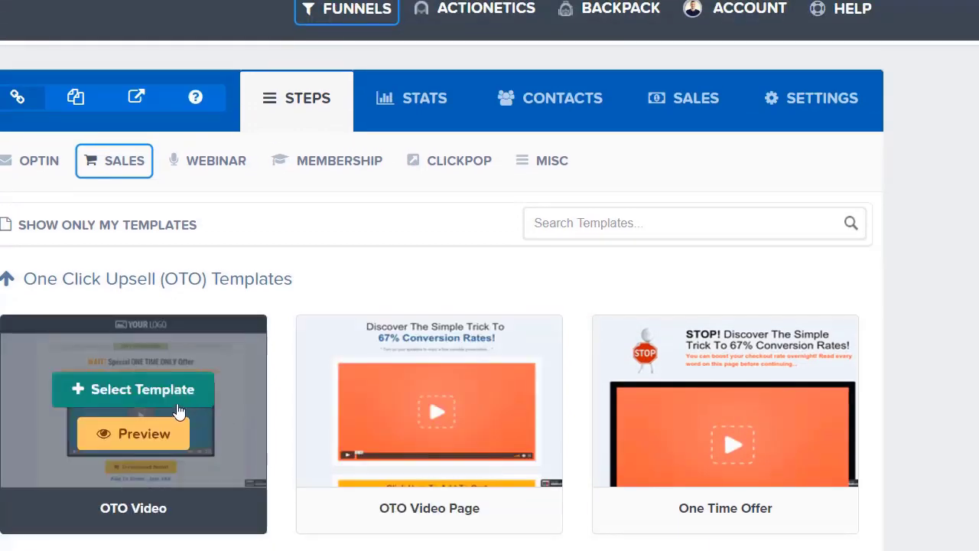
{"action": "left_click", "coordinate": [177, 398]}
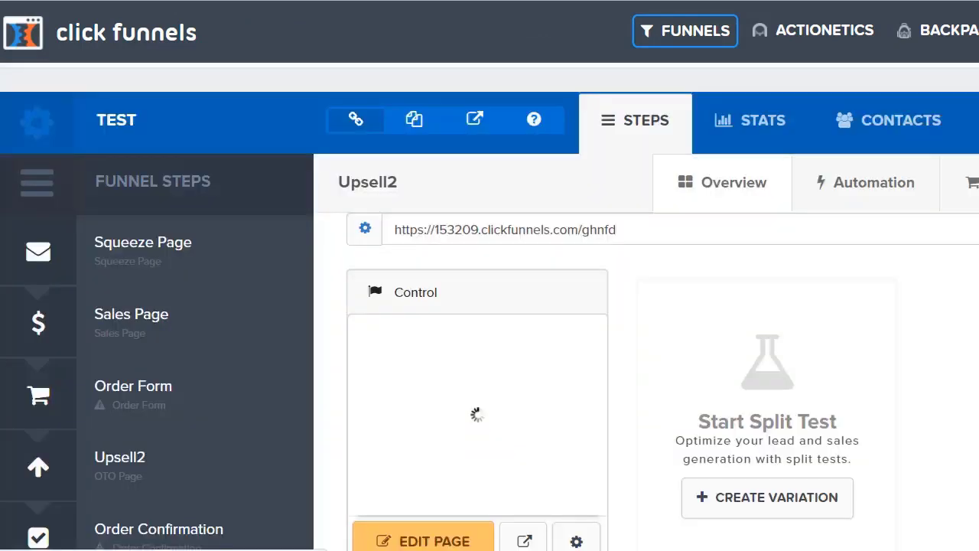
Open the Upsell2 page in the editor, examine its headline, video, order button and decline link, and exit to the funnel steps
{"action": "scroll", "coordinate": [762, 322], "scroll_direction": "down", "scroll_amount": 1}
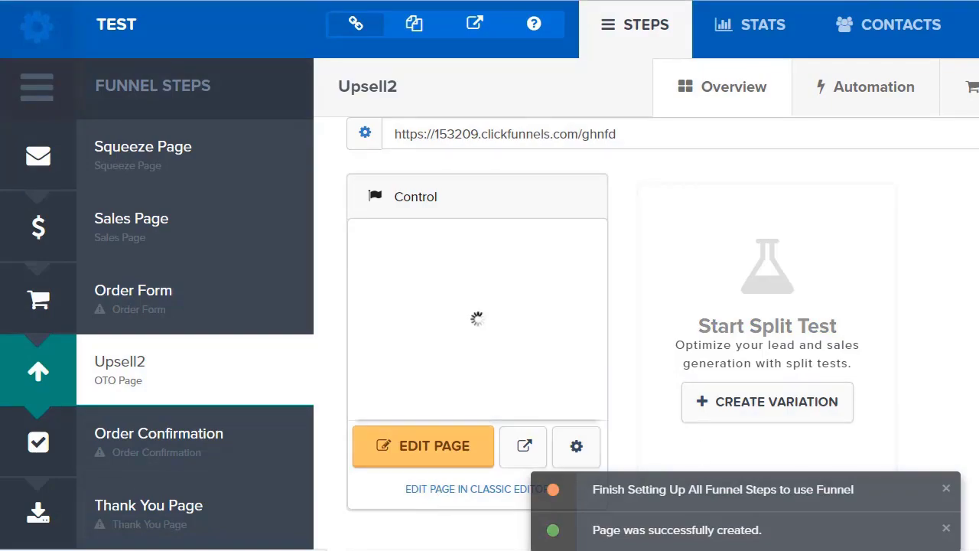
{"action": "left_click", "coordinate": [443, 490]}
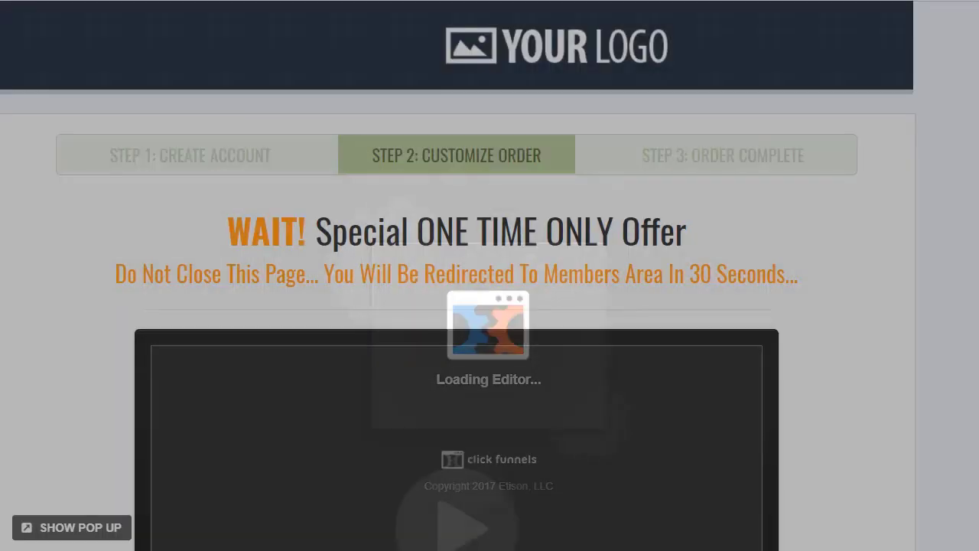
{"action": "scroll", "coordinate": [806, 199], "scroll_direction": "down", "scroll_amount": 5}
{"action": "scroll", "coordinate": [810, 200], "scroll_direction": "down", "scroll_amount": 5}
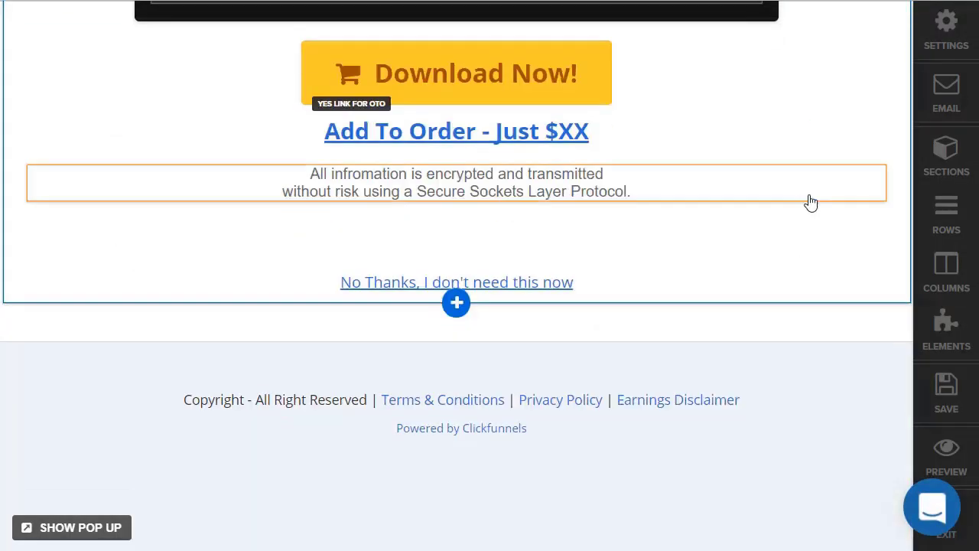
{"action": "scroll", "coordinate": [809, 200], "scroll_direction": "up", "scroll_amount": 10}
{"action": "scroll", "coordinate": [809, 295], "scroll_direction": "down", "scroll_amount": 4}
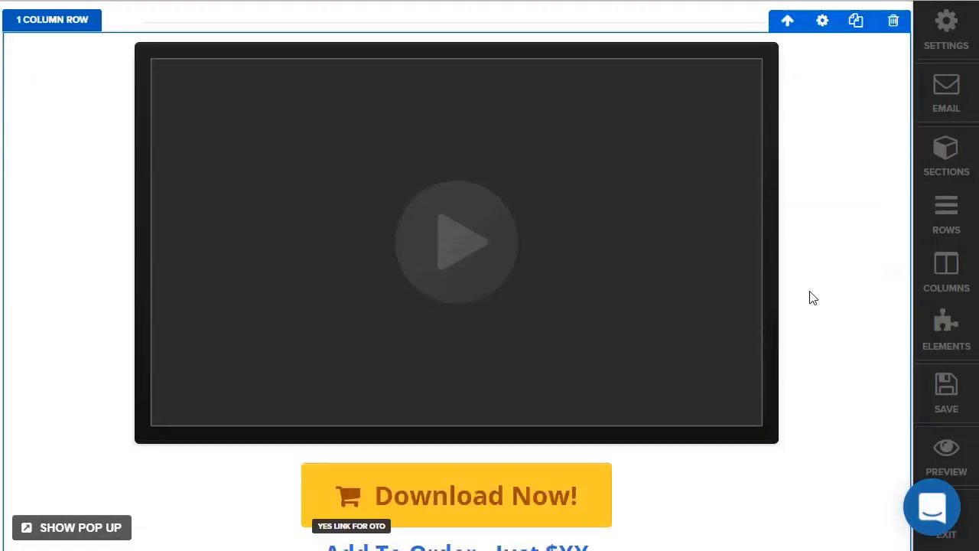
{"action": "scroll", "coordinate": [826, 285], "scroll_direction": "down", "scroll_amount": 1}
{"action": "scroll", "coordinate": [306, 328], "scroll_direction": "up", "scroll_amount": 5}
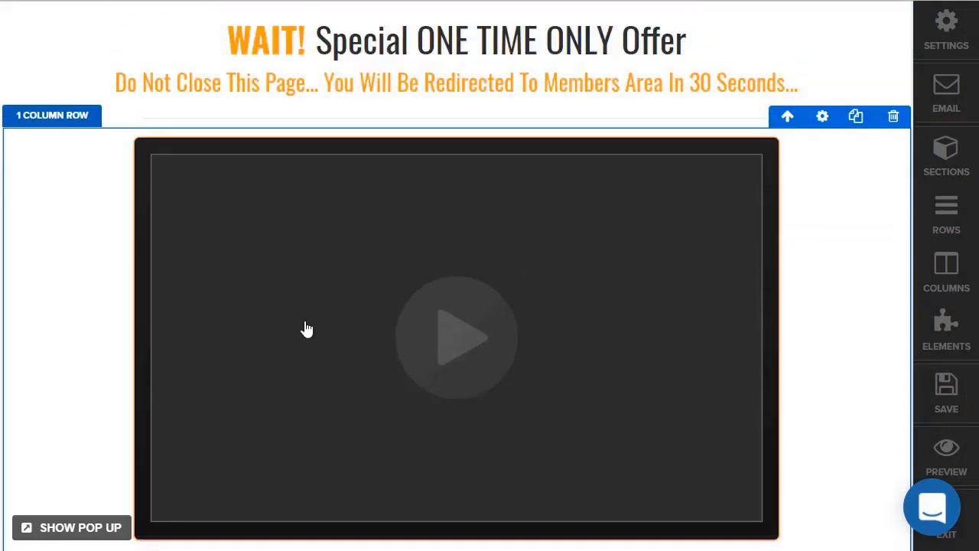
{"action": "scroll", "coordinate": [868, 253], "scroll_direction": "down", "scroll_amount": 7}
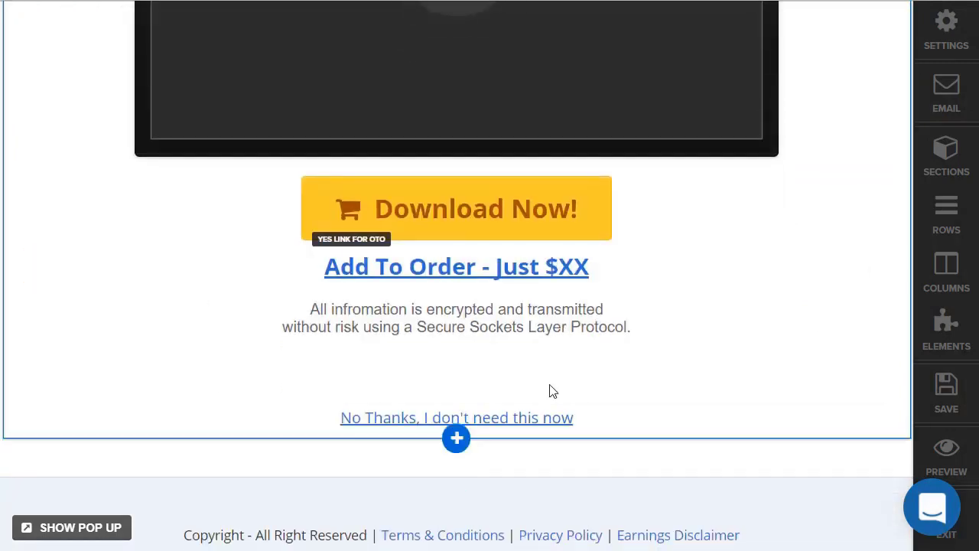
{"action": "scroll", "coordinate": [813, 361], "scroll_direction": "up", "scroll_amount": 7}
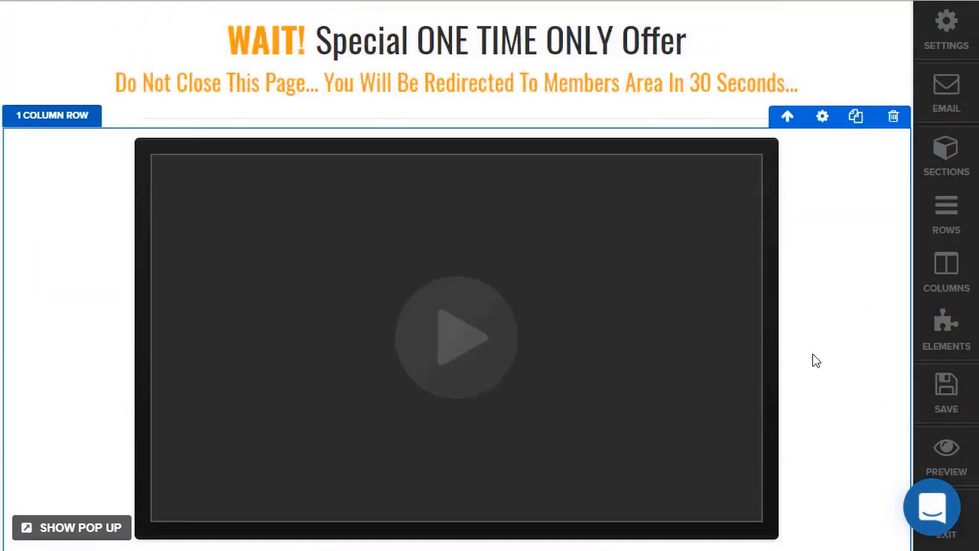
{"action": "scroll", "coordinate": [825, 361], "scroll_direction": "up", "scroll_amount": 3}
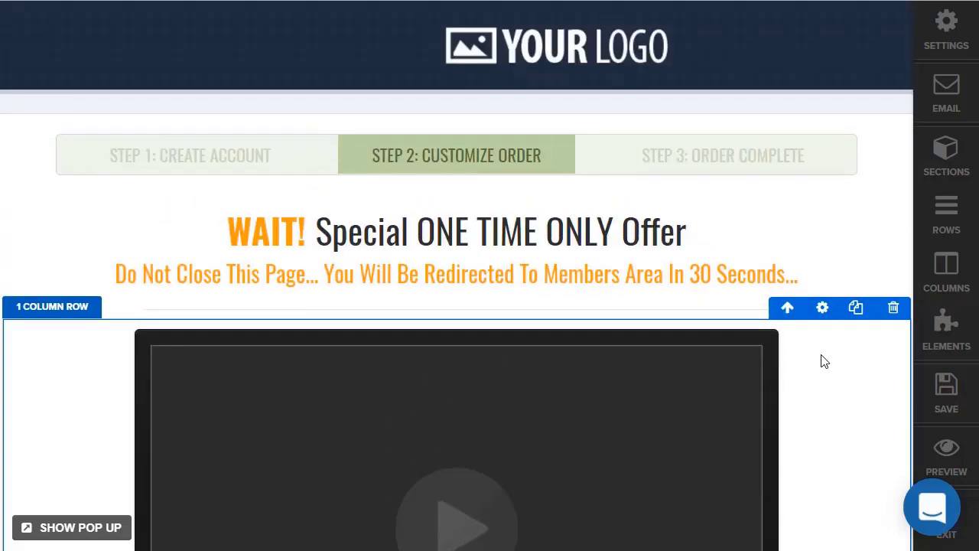
{"action": "left_click", "coordinate": [949, 535]}
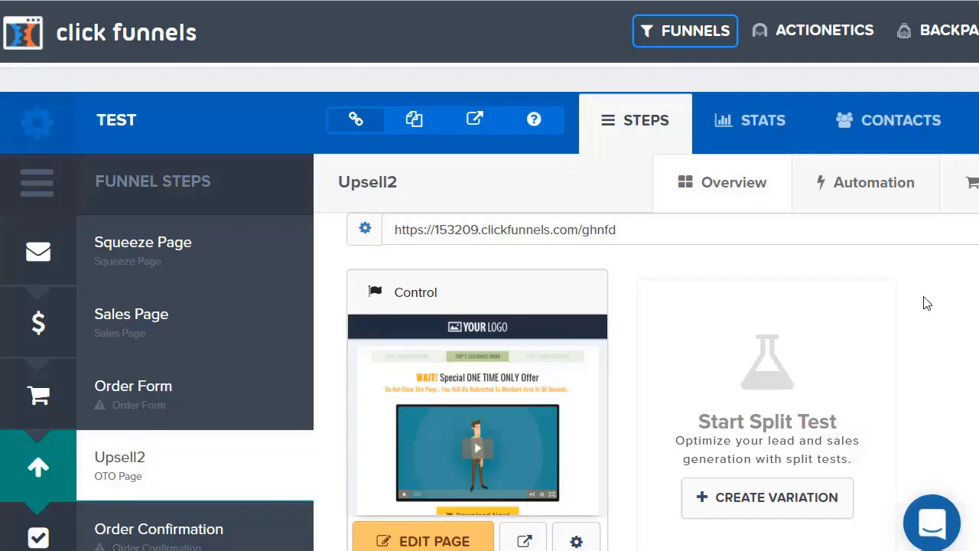
Apply the Training / Webinar Order Form template to the funnel's Order Form step
{"action": "scroll", "coordinate": [922, 298], "scroll_direction": "down", "scroll_amount": 1}
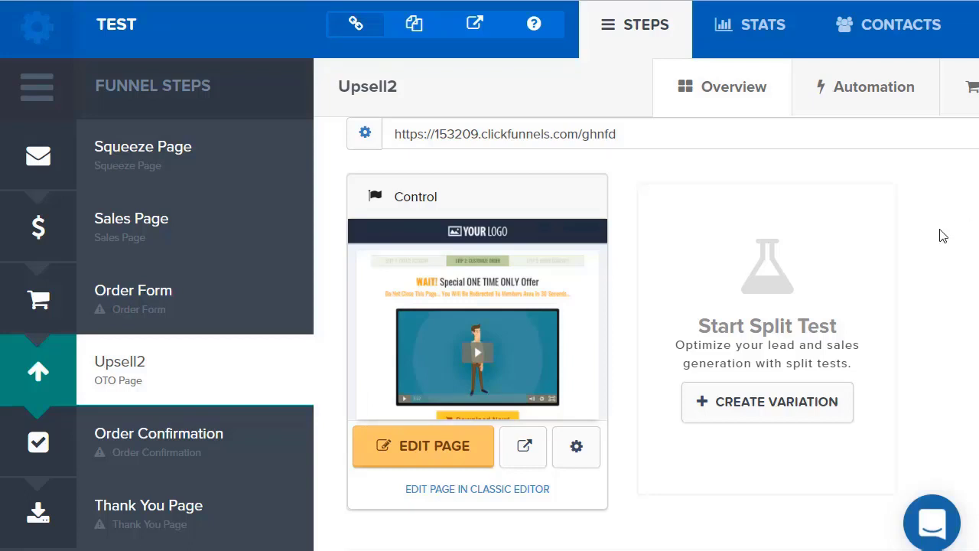
{"action": "scroll", "coordinate": [943, 236], "scroll_direction": "up", "scroll_amount": 1}
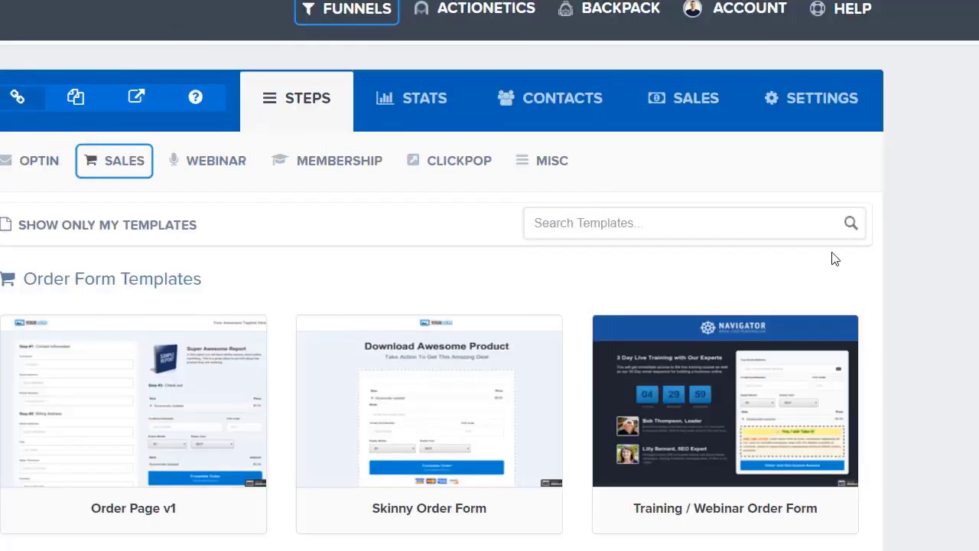
{"action": "scroll", "coordinate": [834, 258], "scroll_direction": "down", "scroll_amount": 3}
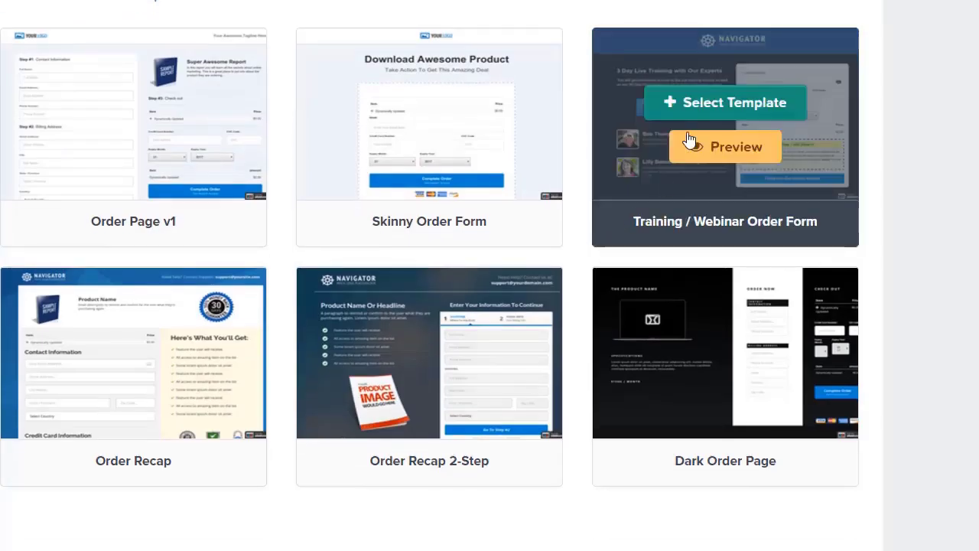
{"action": "mouse_move", "coordinate": [515, 134]}
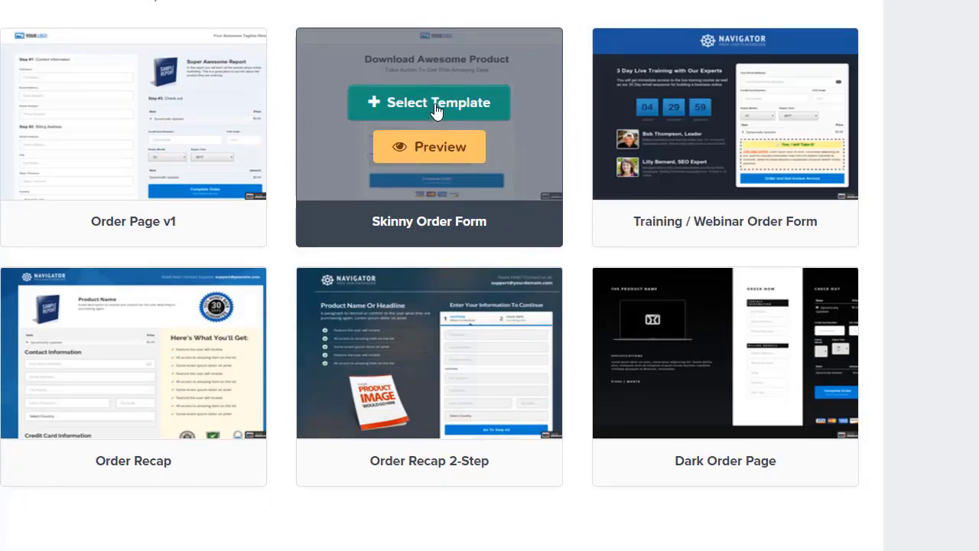
{"action": "left_click", "coordinate": [693, 111]}
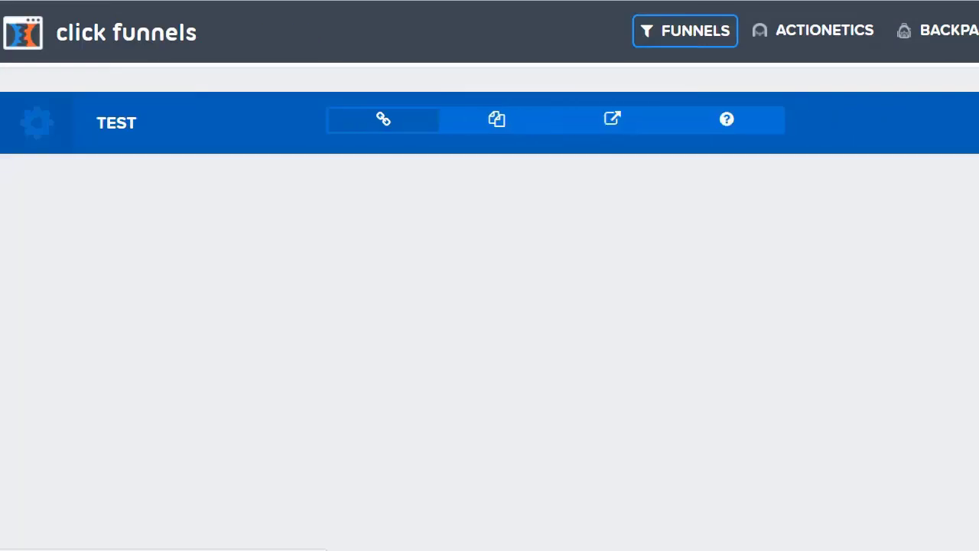
Open the order form page in the editor and examine its payment fields, countdown, one-time-offer box and order button
{"action": "scroll", "coordinate": [707, 264], "scroll_direction": "down", "scroll_amount": 3}
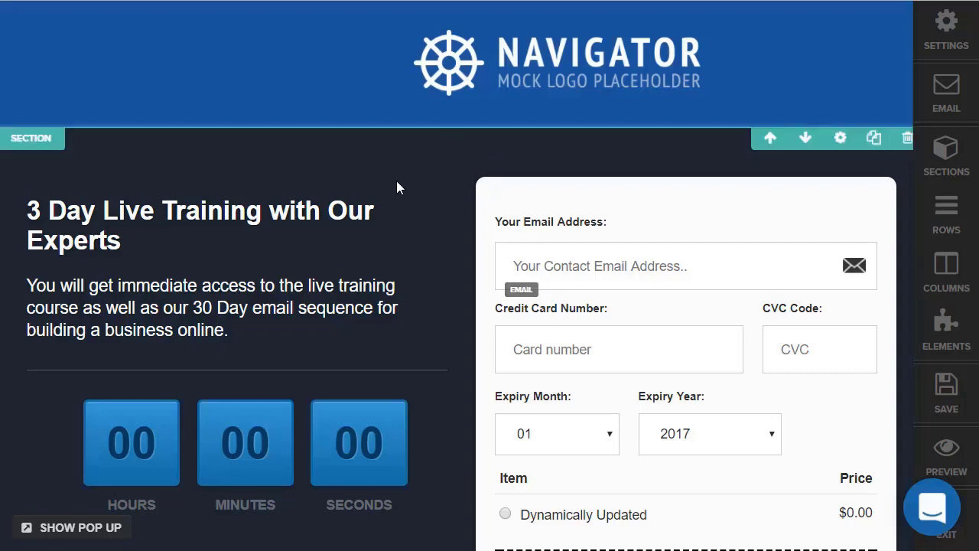
{"action": "scroll", "coordinate": [378, 207], "scroll_direction": "down", "scroll_amount": 3}
{"action": "scroll", "coordinate": [378, 207], "scroll_direction": "down", "scroll_amount": 3}
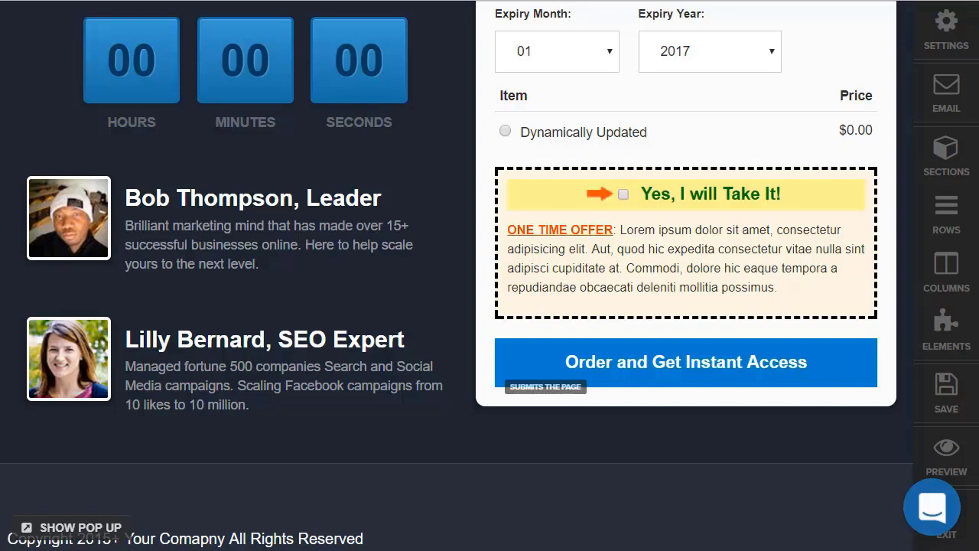
{"action": "mouse_move", "coordinate": [729, 245]}
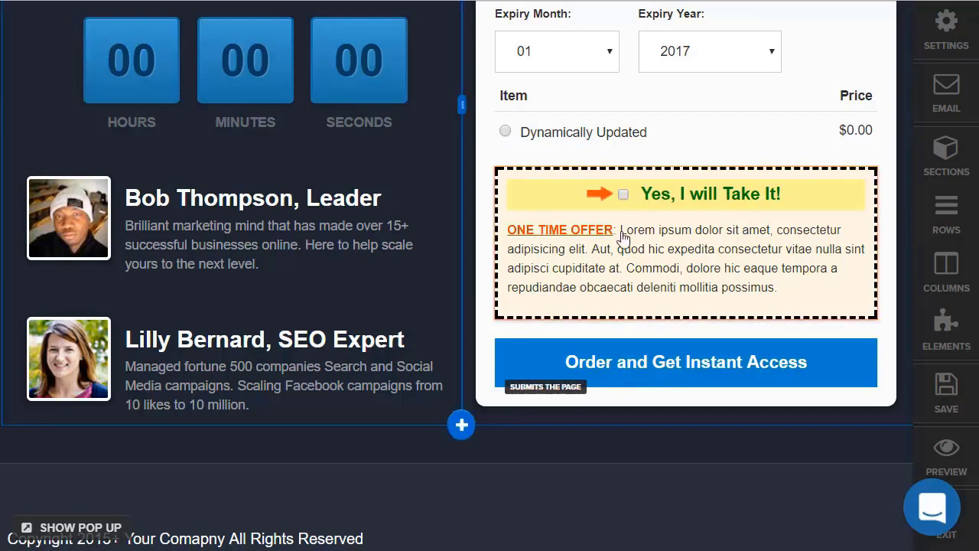
{"action": "scroll", "coordinate": [662, 277], "scroll_direction": "up", "scroll_amount": 4}
{"action": "scroll", "coordinate": [698, 320], "scroll_direction": "down", "scroll_amount": 2}
{"action": "scroll", "coordinate": [698, 319], "scroll_direction": "down", "scroll_amount": 1}
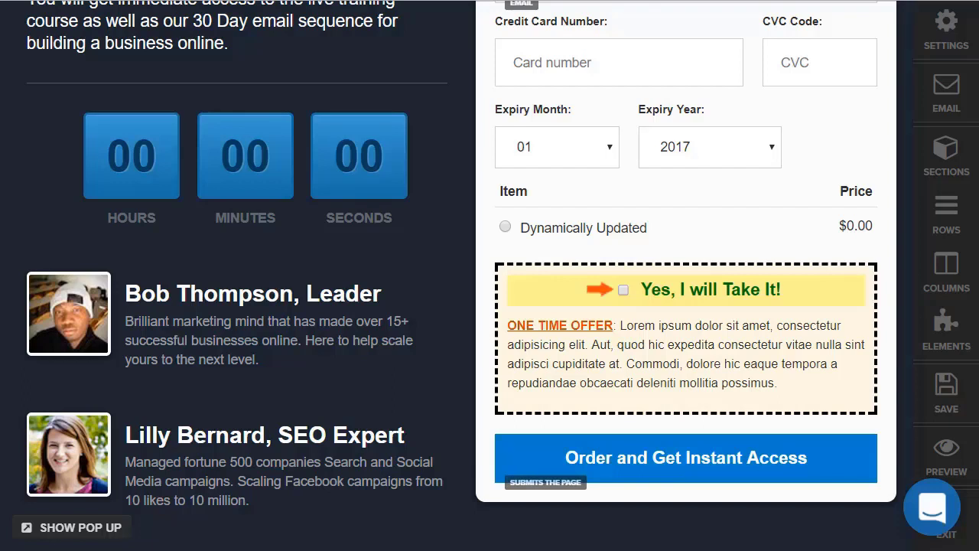
{"action": "mouse_move", "coordinate": [610, 332]}
{"action": "scroll", "coordinate": [752, 235], "scroll_direction": "up", "scroll_amount": 4}
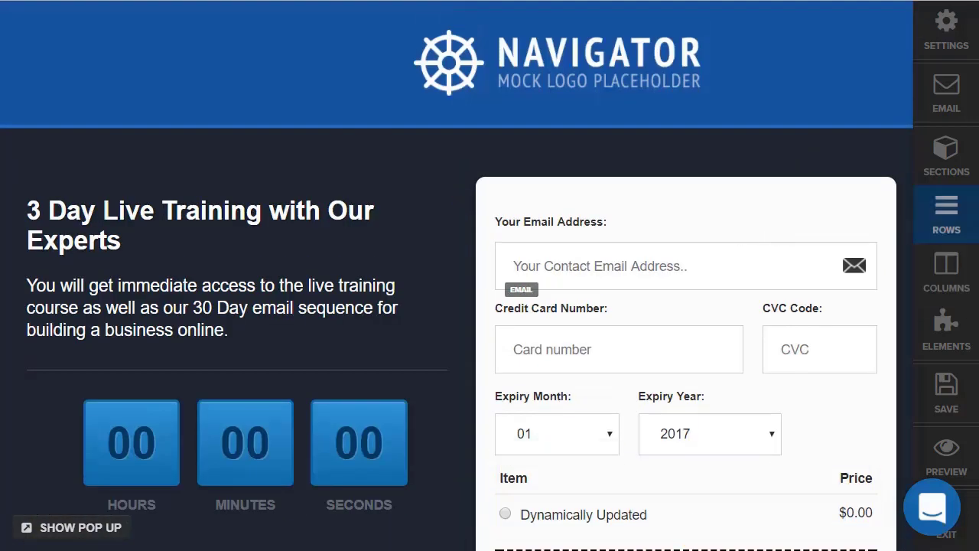